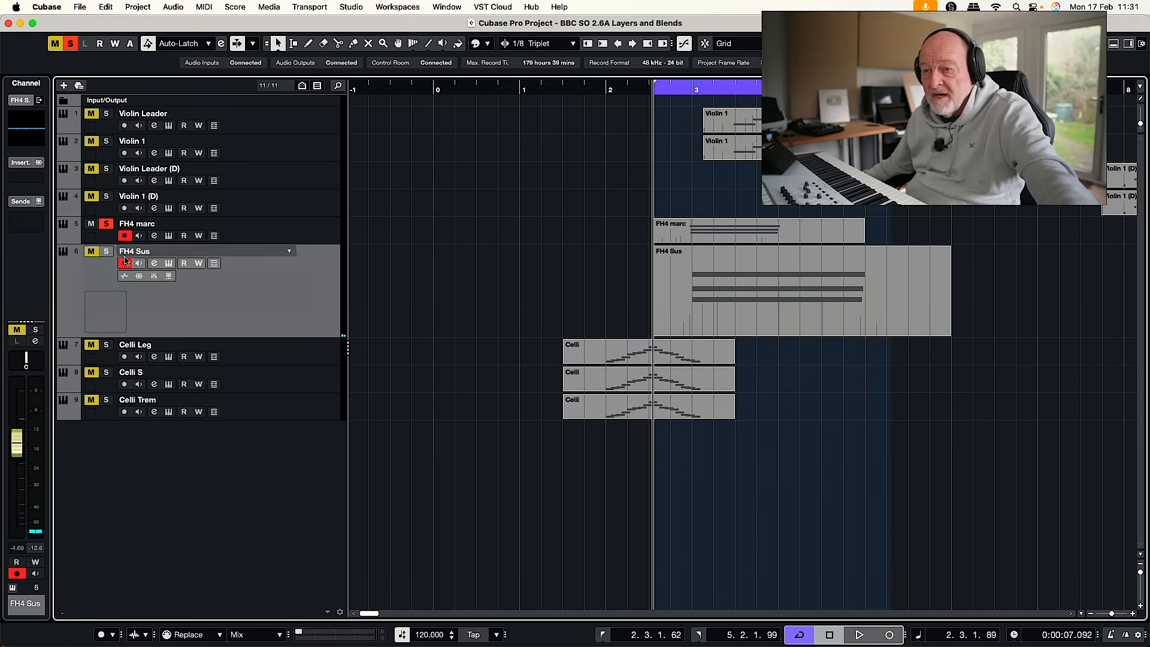
- Select the FH4 marc track and play it together with the soloed FH4 Sus track
left_click(312, 236)
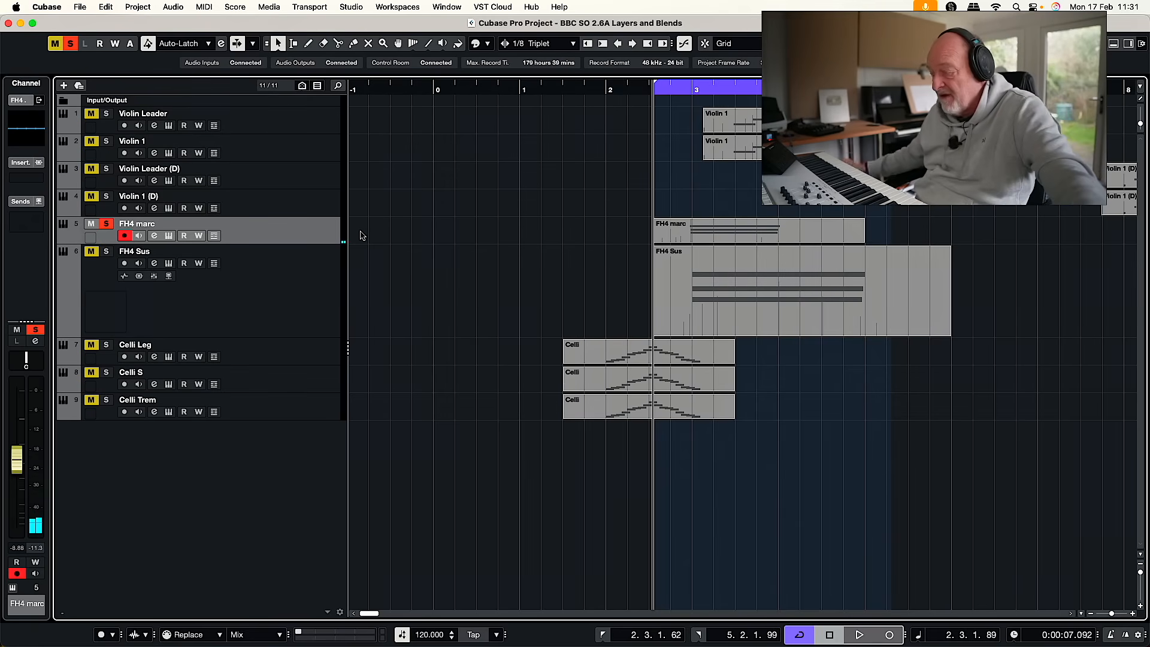
scroll(361, 236, "right", 1)
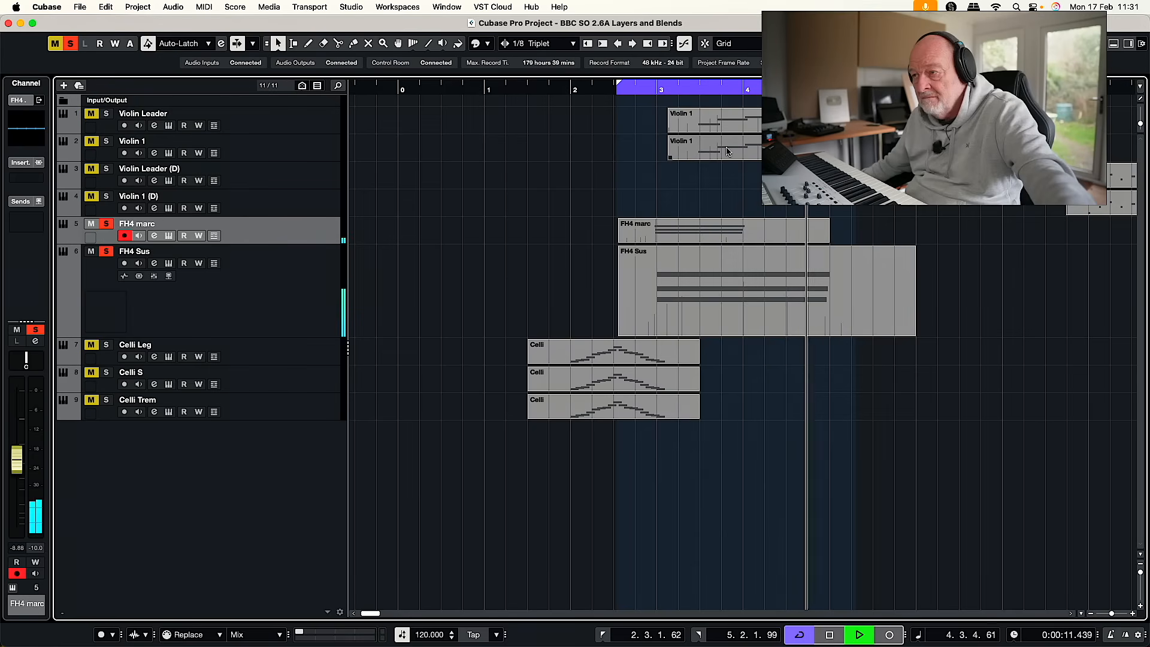
key("space")
- View the notes and modulation curve of the FH4 Sus part in the key editor and close it
left_click(738, 282)
left_click(711, 204)
double_click(727, 310)
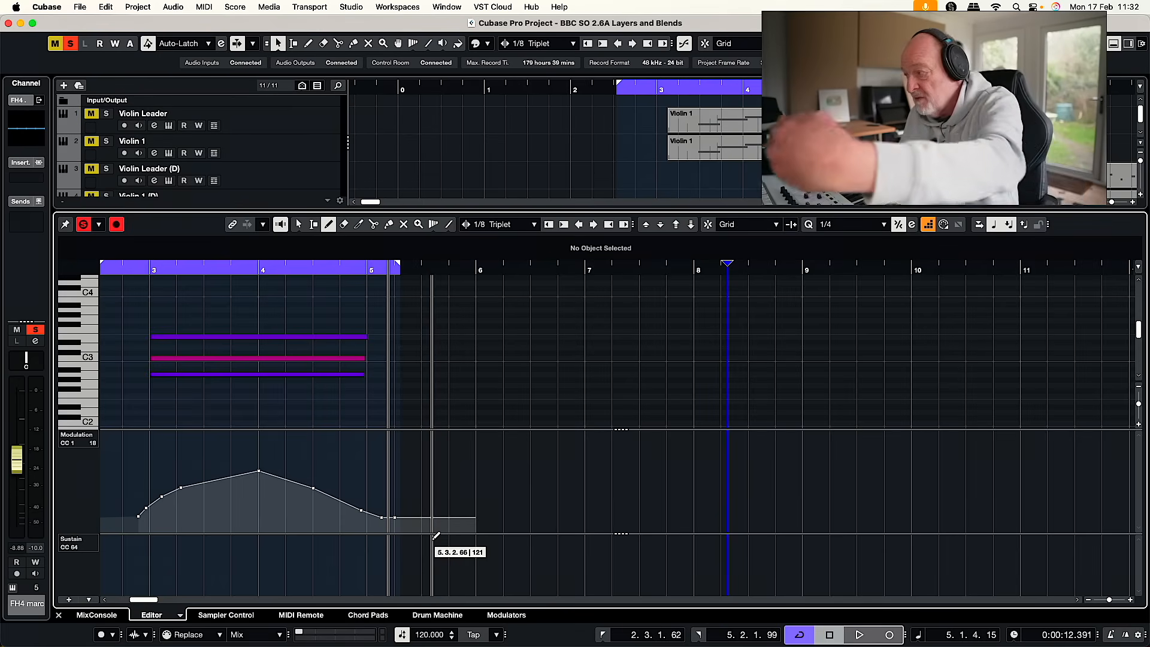
left_click(1112, 44)
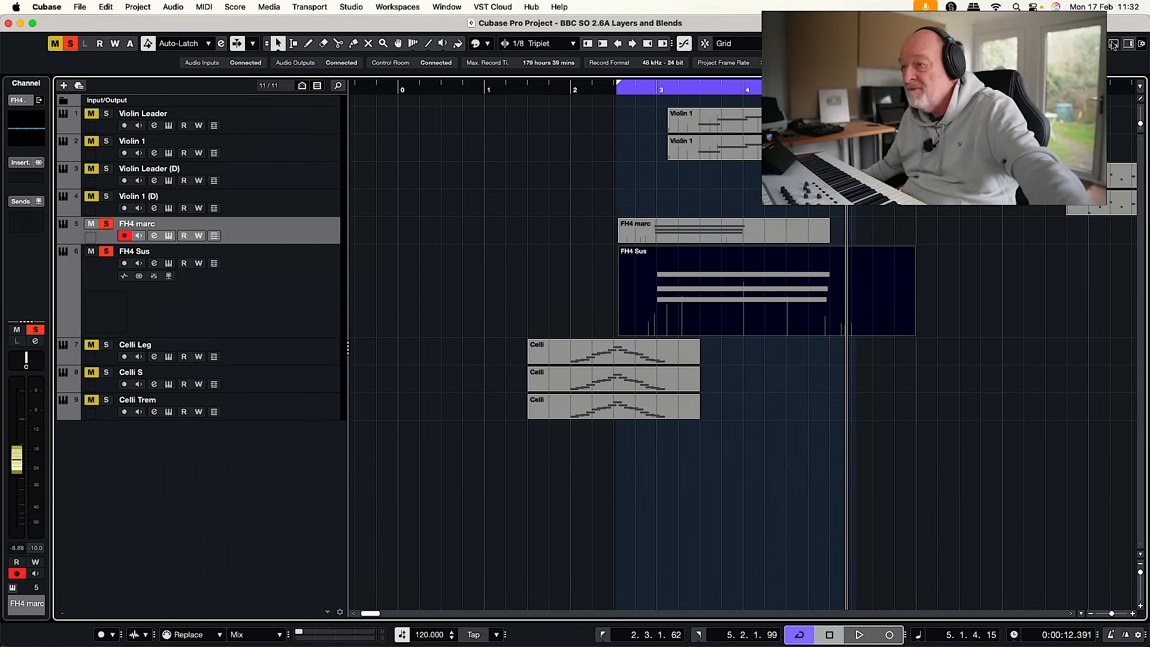
- Check the articulations in the FH4 marc track's instrument, close it and play the two horn layers together
left_click(170, 237)
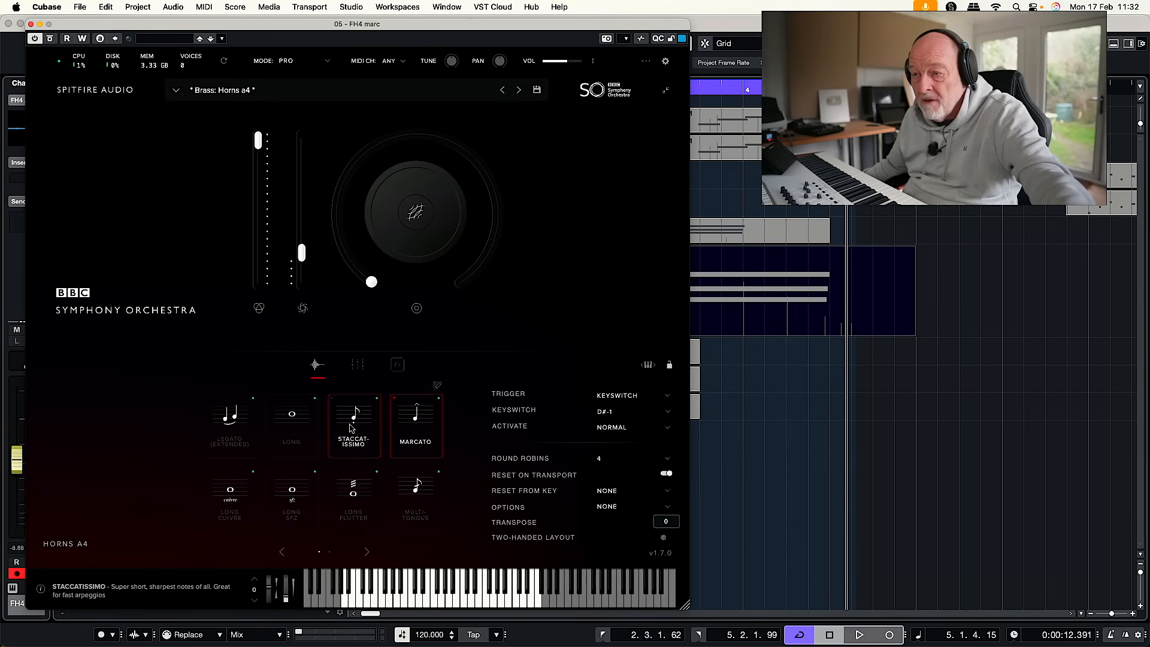
left_click(30, 24)
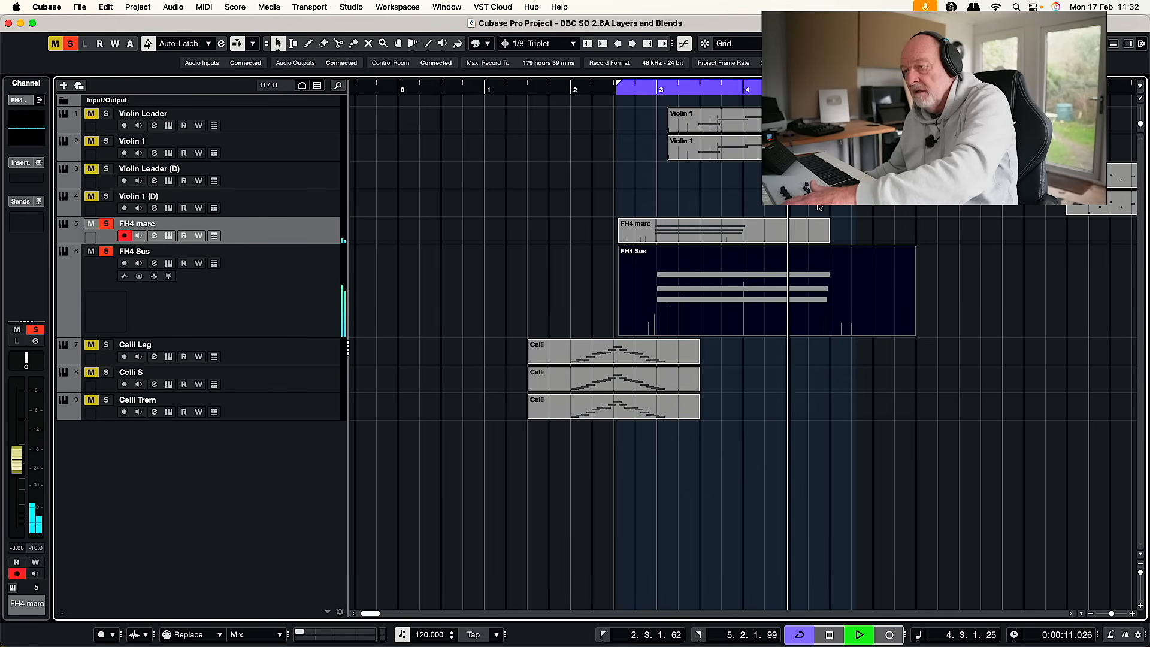
key("space")
- Render the FH4 marc part and the FH4 Sus part in place as separate audio tracks
left_click(688, 297)
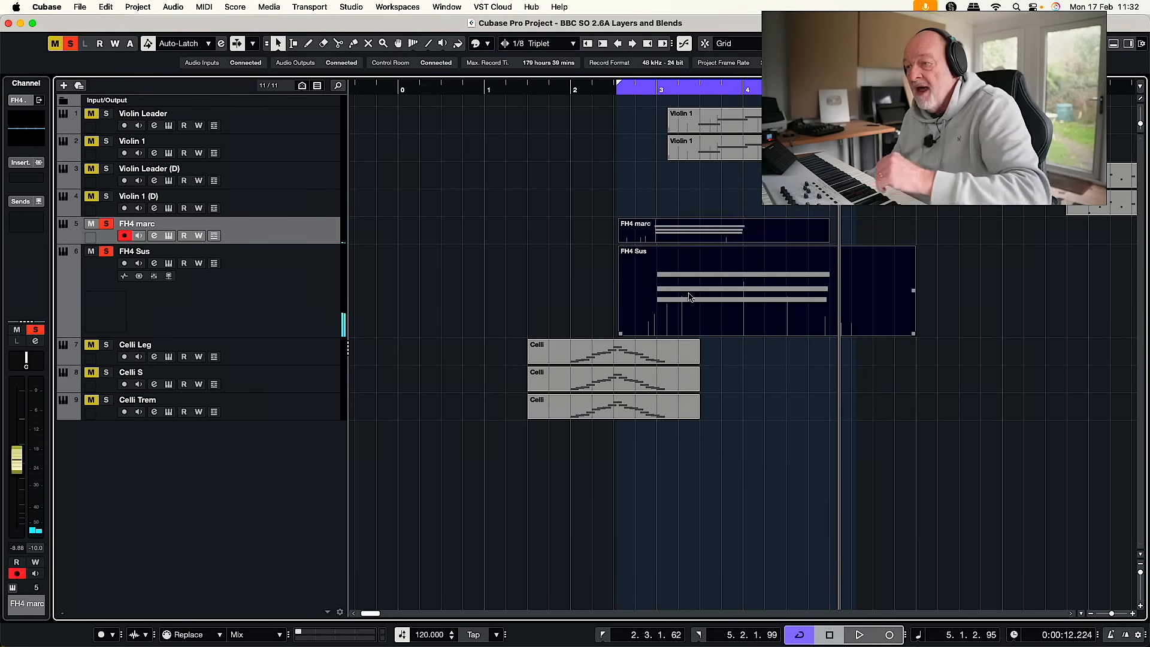
left_click(560, 223)
left_click(665, 234)
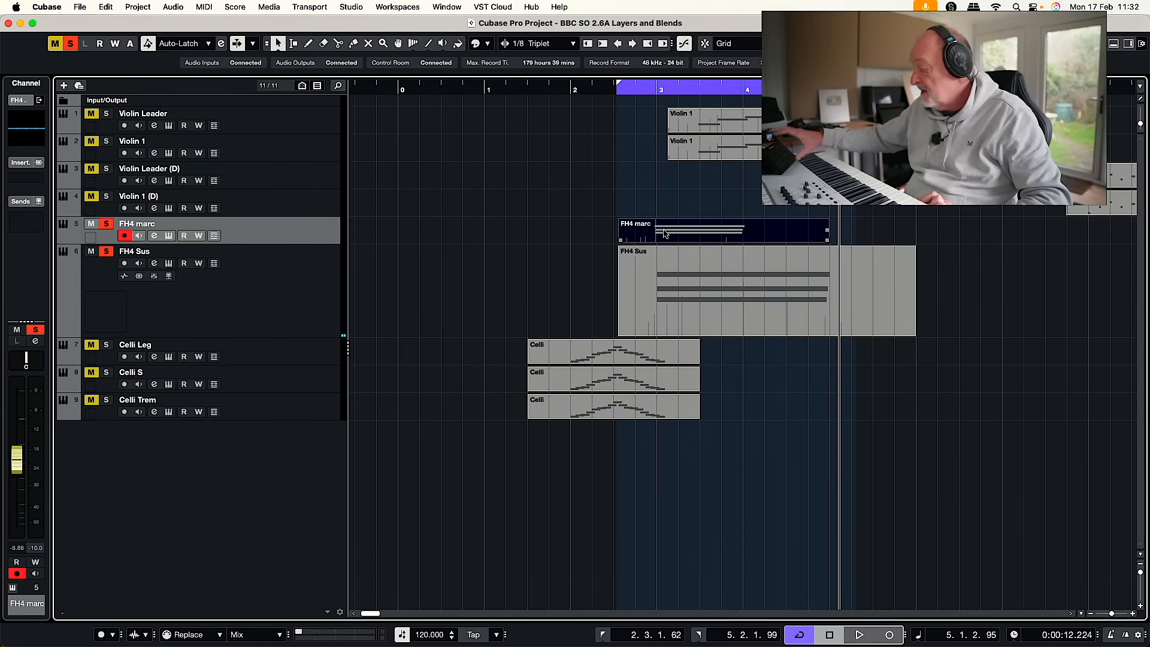
key("alt+r")
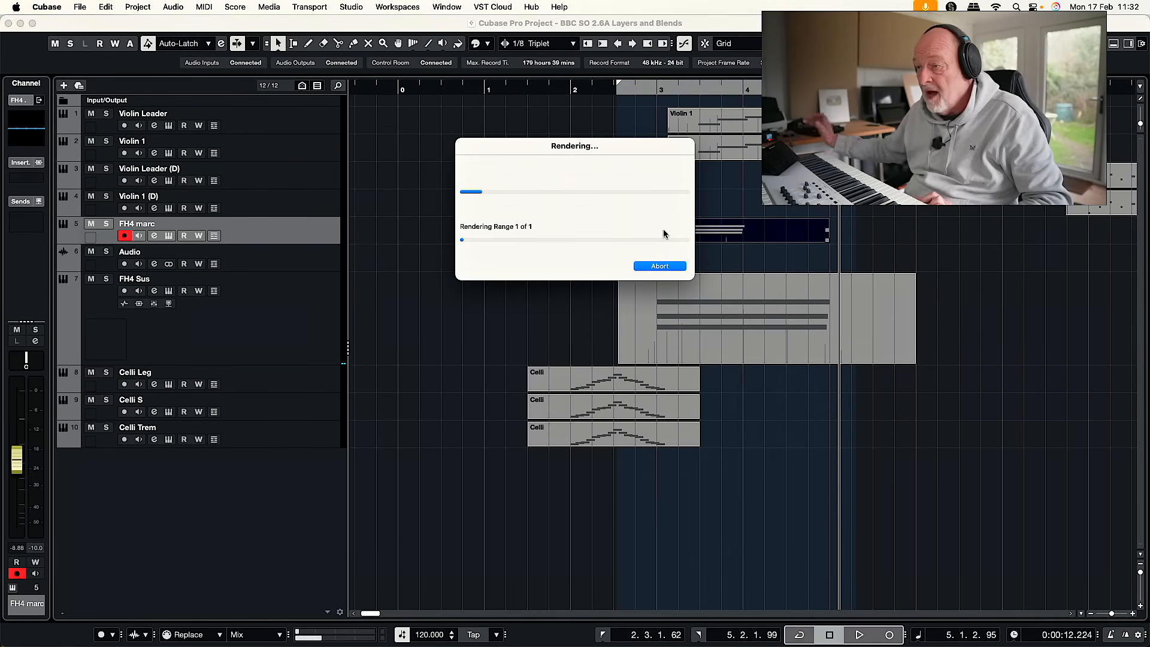
left_click(704, 308)
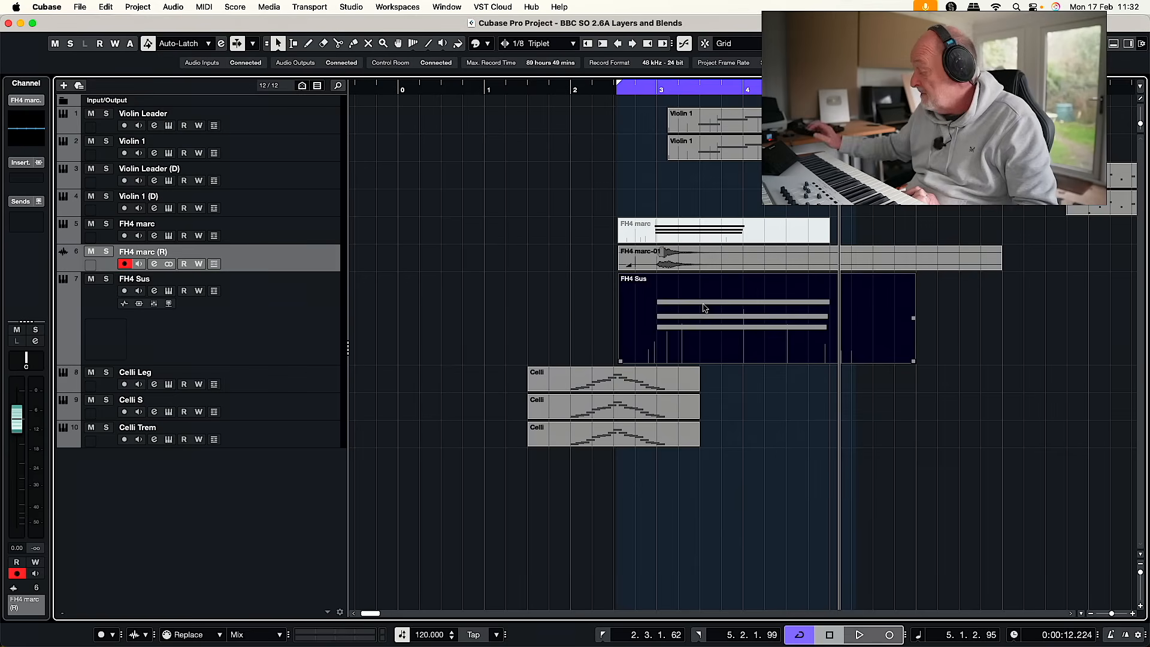
key("alt+r")
- Move the FH4 marc (R) track below FH4 Sus, directly above FH4 Sus (R)
scroll(749, 323, "left", 2)
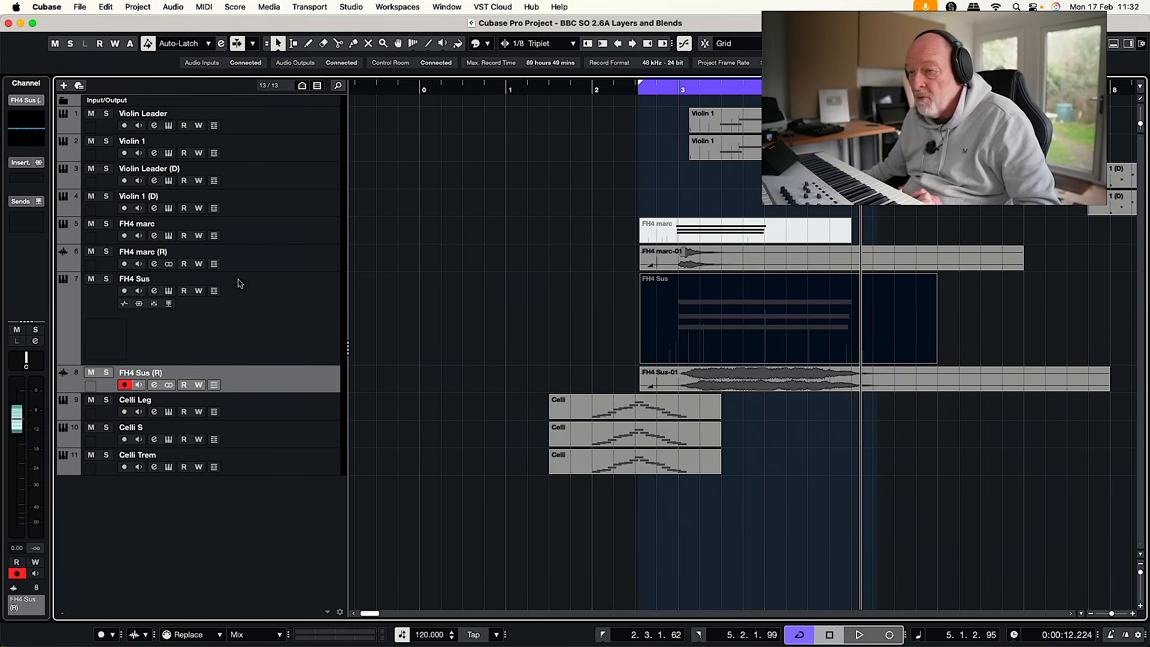
left_click(306, 267)
left_click_drag(313, 355, 313, 355)
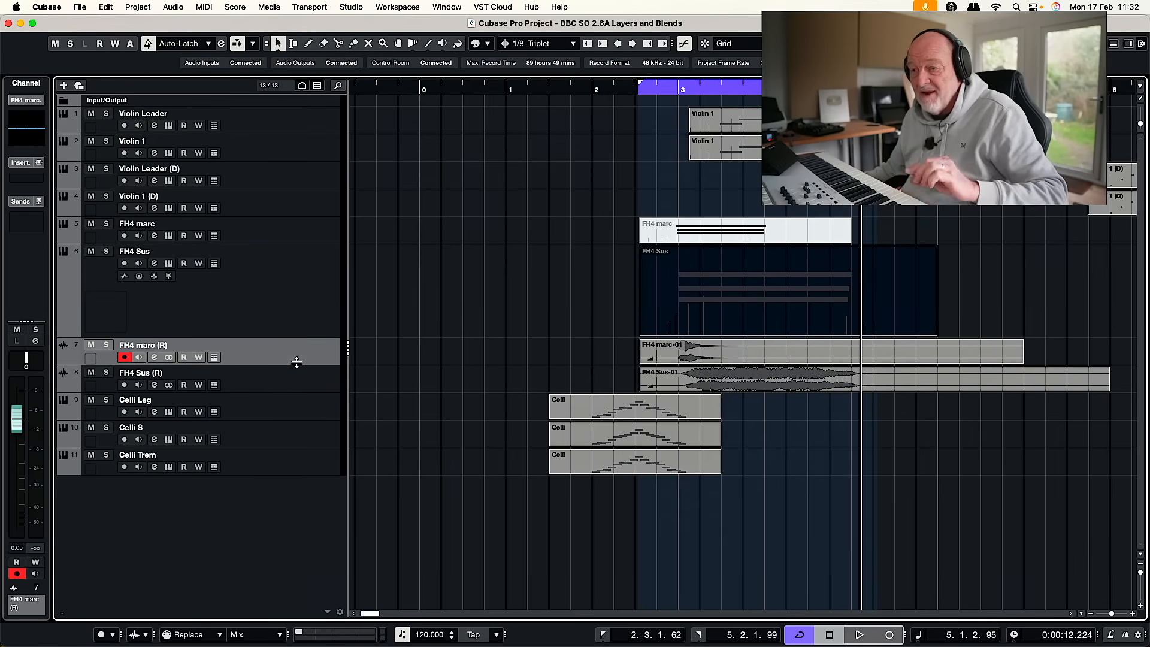
- Increase the track height of FH4 marc (R) and FH4 Sus (R) to show larger waveforms
left_click(303, 390, "shift")
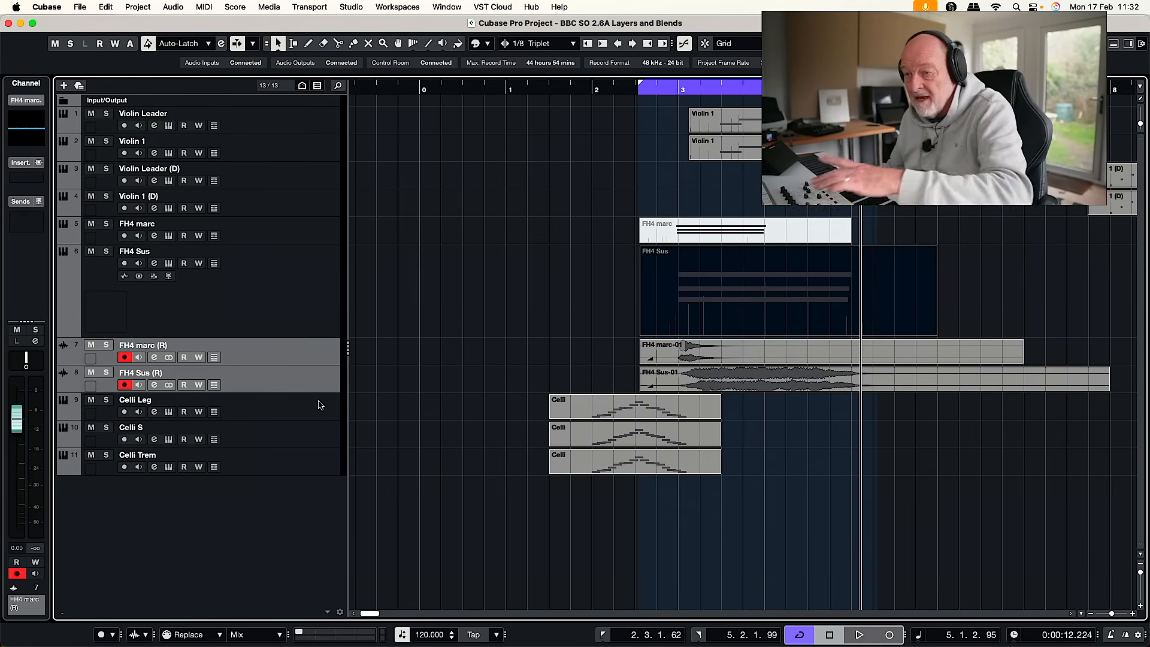
left_click(320, 398)
left_click(319, 381)
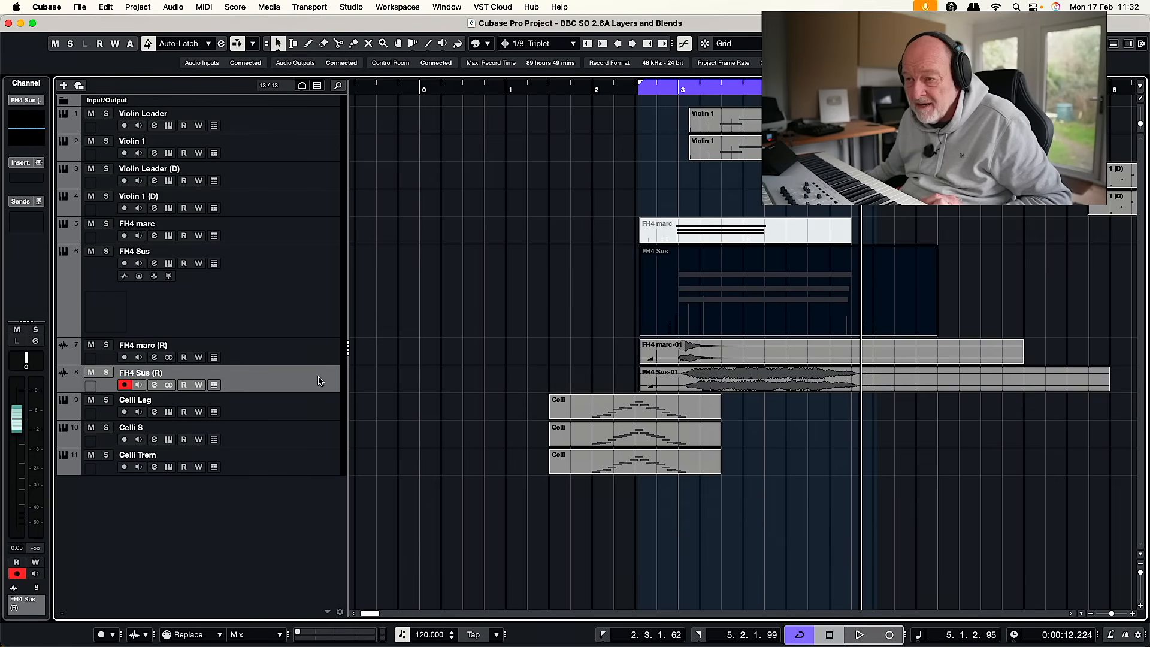
left_click_drag(336, 365, 329, 539)
- Shorten the FH4 marc-01 audio clip to end shortly after the horn attack, about halfway through bar 3
scroll(488, 403, "right", 3)
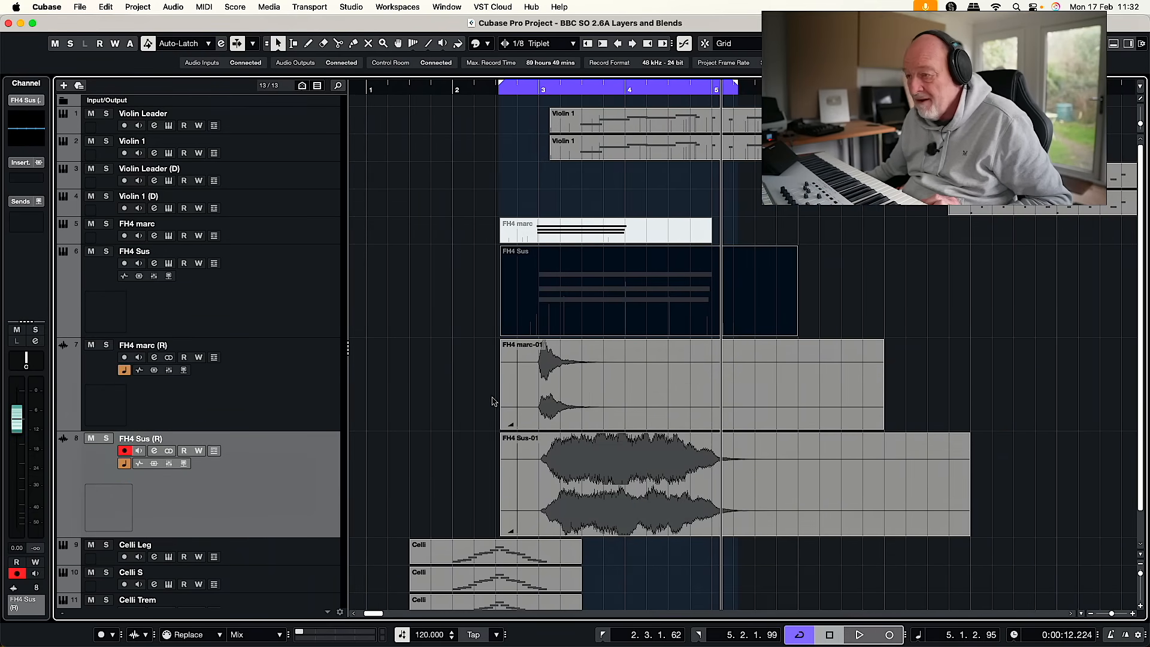
scroll(489, 403, "down", 2)
left_click_drag(879, 388, 586, 389)
- Trim the FH4 Sus-01 clip's start to just before bar 3 with a short fade-in, and fade out FH4 marc-01, ending at about 3.3.1
left_click(538, 446)
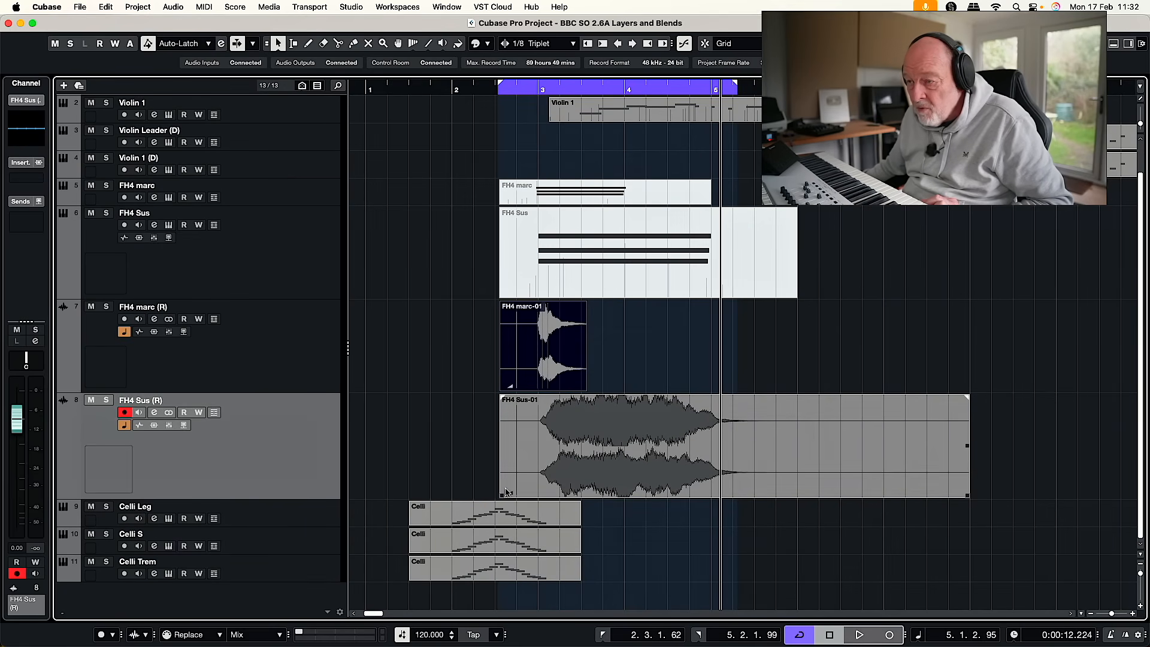
left_click_drag(502, 495, 535, 495)
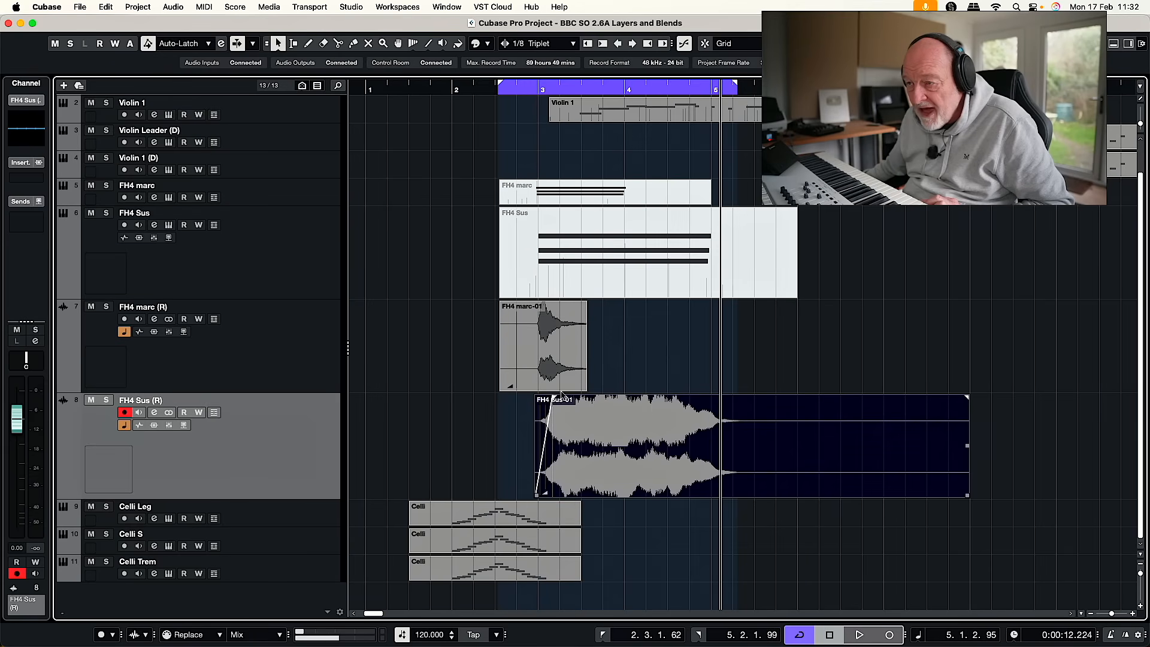
left_click_drag(584, 304, 560, 305)
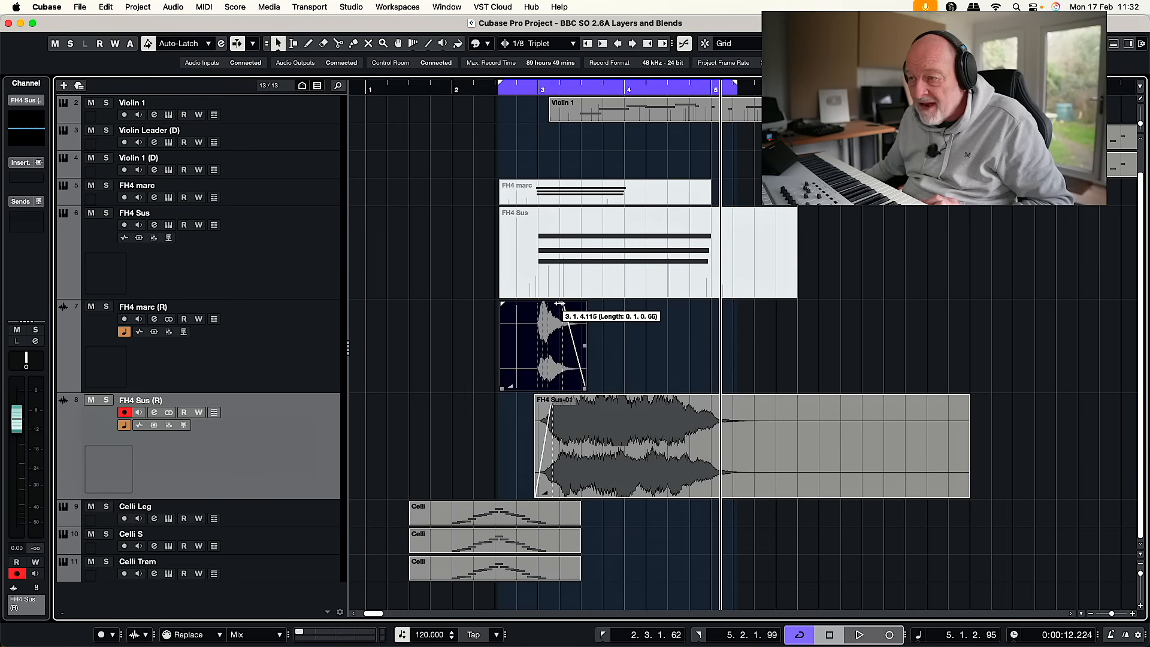
left_click_drag(584, 390, 579, 390)
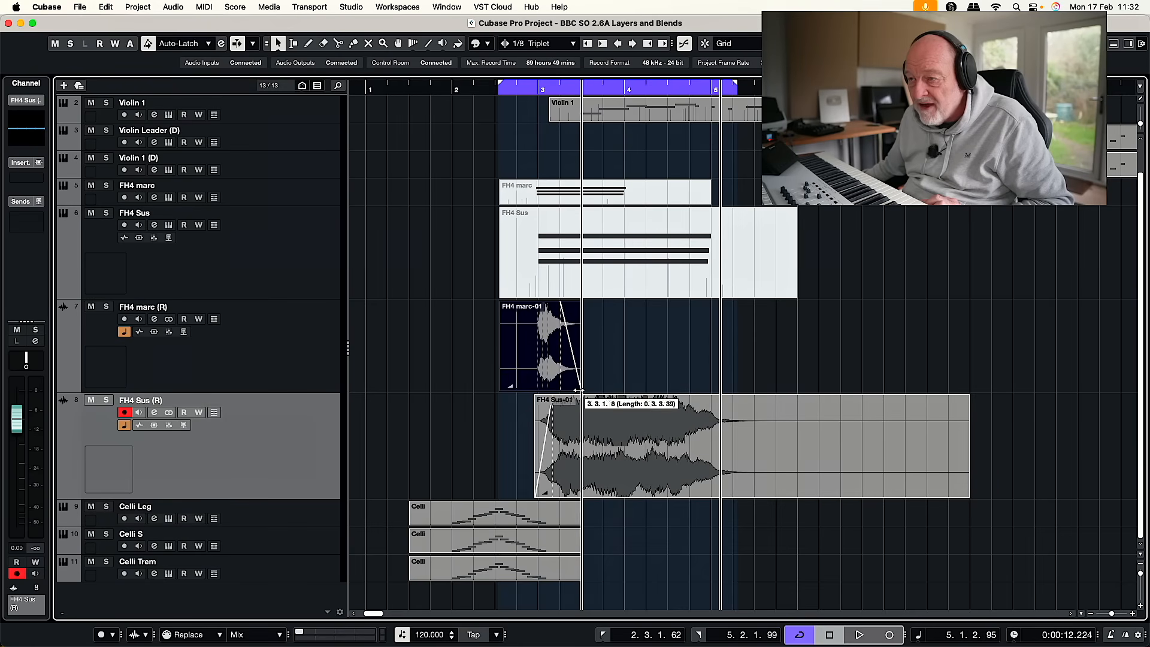
- Solo the FH4 marc (R) and FH4 Sus (R) tracks and play the crossfaded horn clips
left_click(502, 87)
key("space")
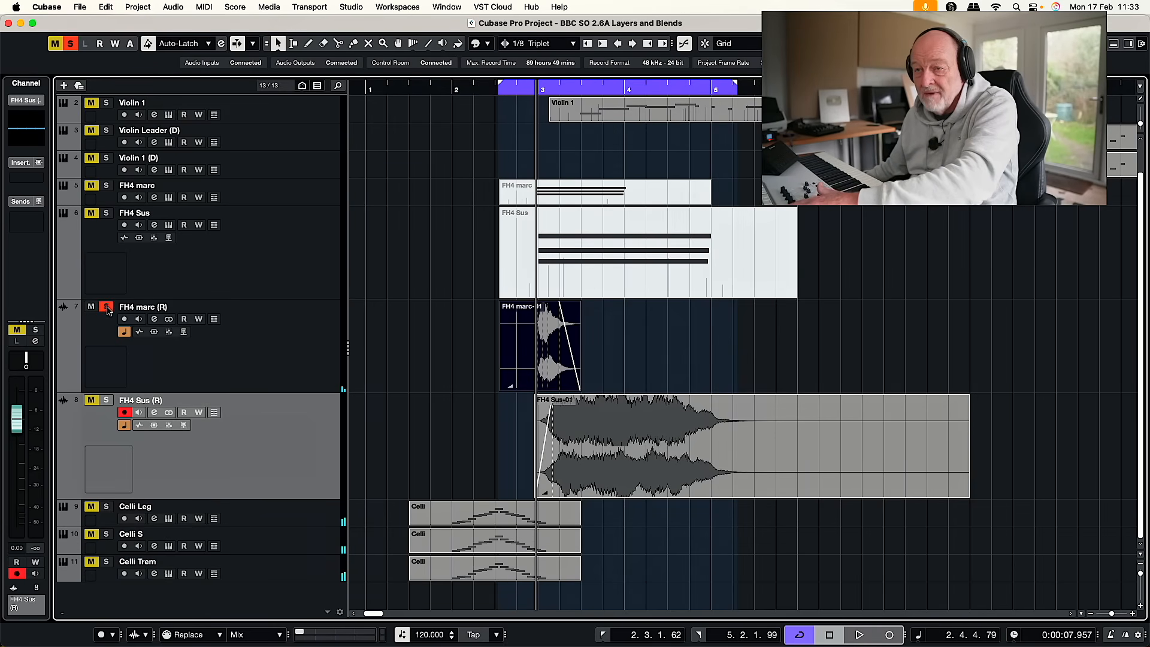
key("space")
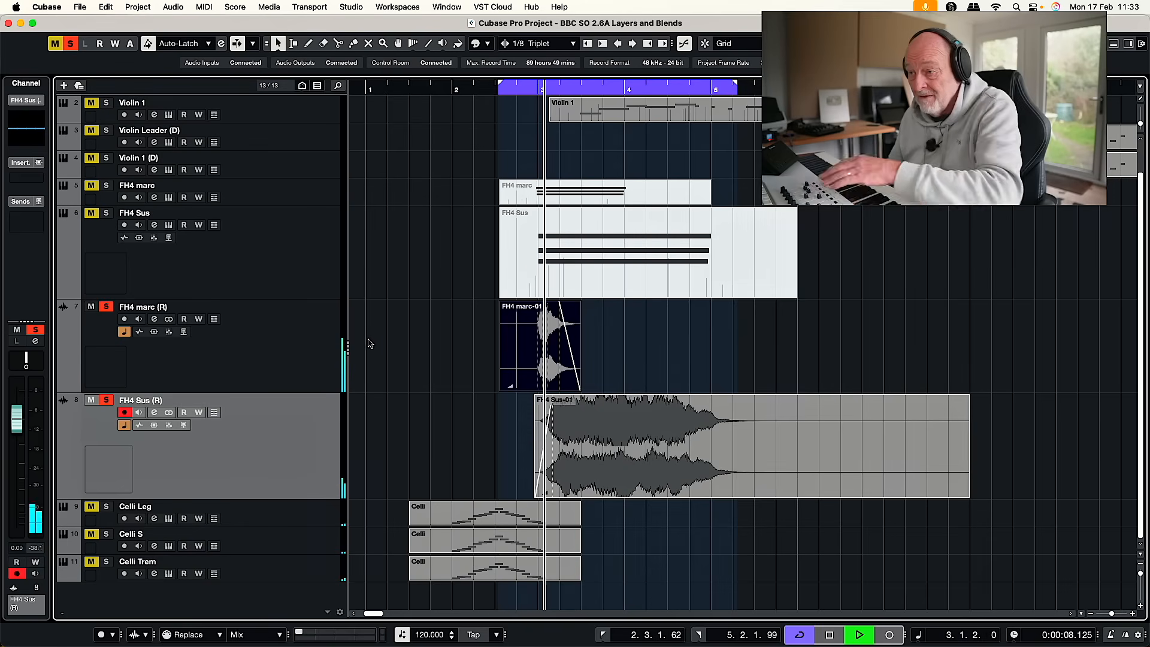
- Set the FH4 Sus-01 clip volume to -1.65 dB while listening to the horn blend, and stop playback
scroll(552, 499, "left", 1)
scroll(553, 502, "up", 1)
left_click_drag(553, 498, 553, 507)
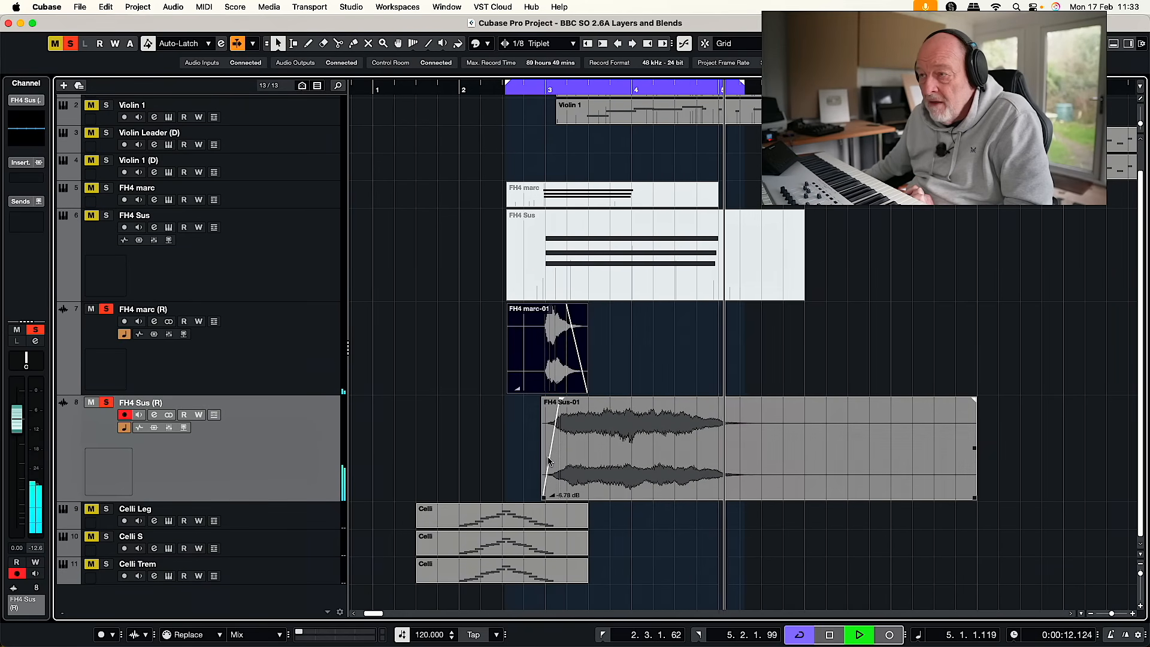
scroll(586, 595, "down", 1)
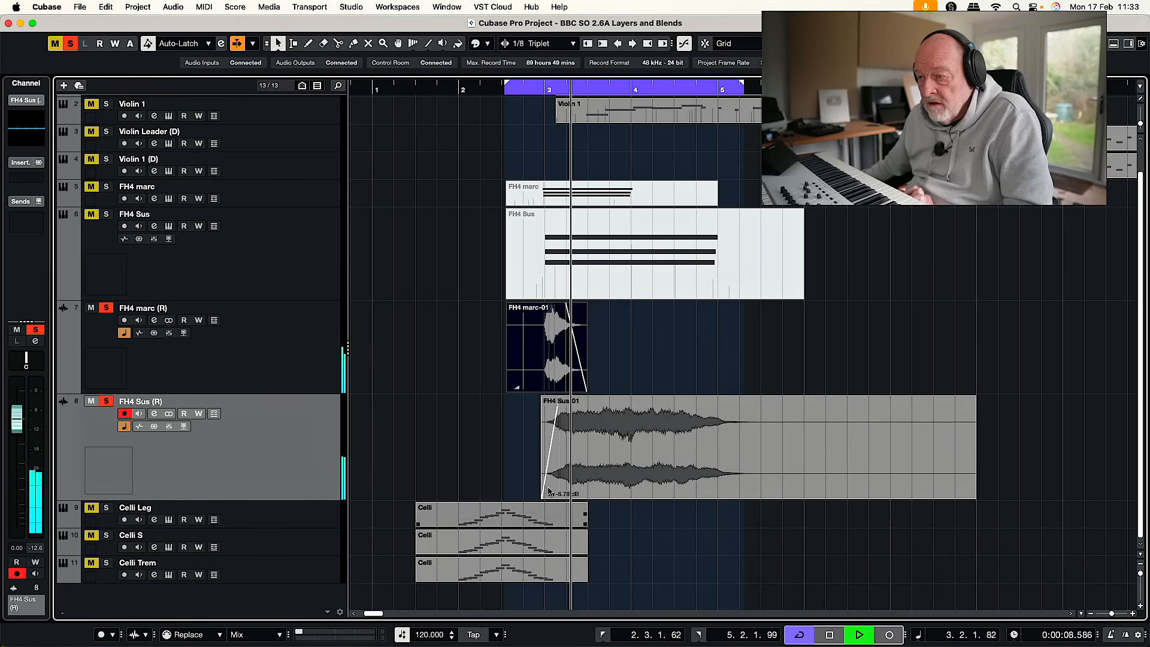
left_click_drag(555, 500, 554, 500)
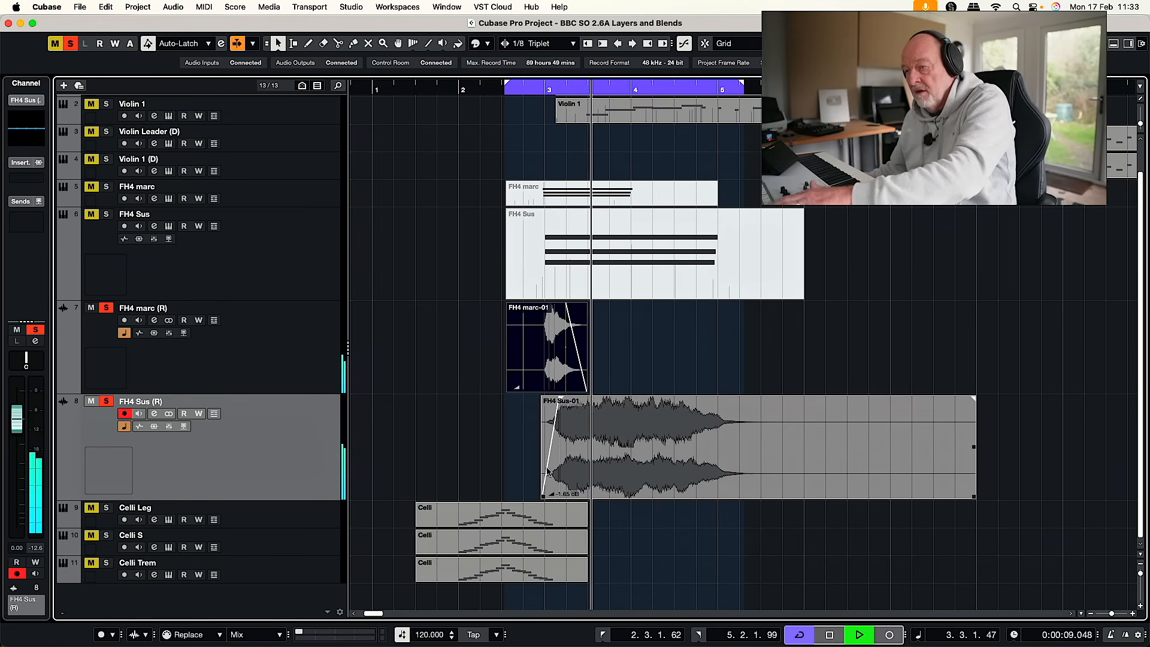
key("space")
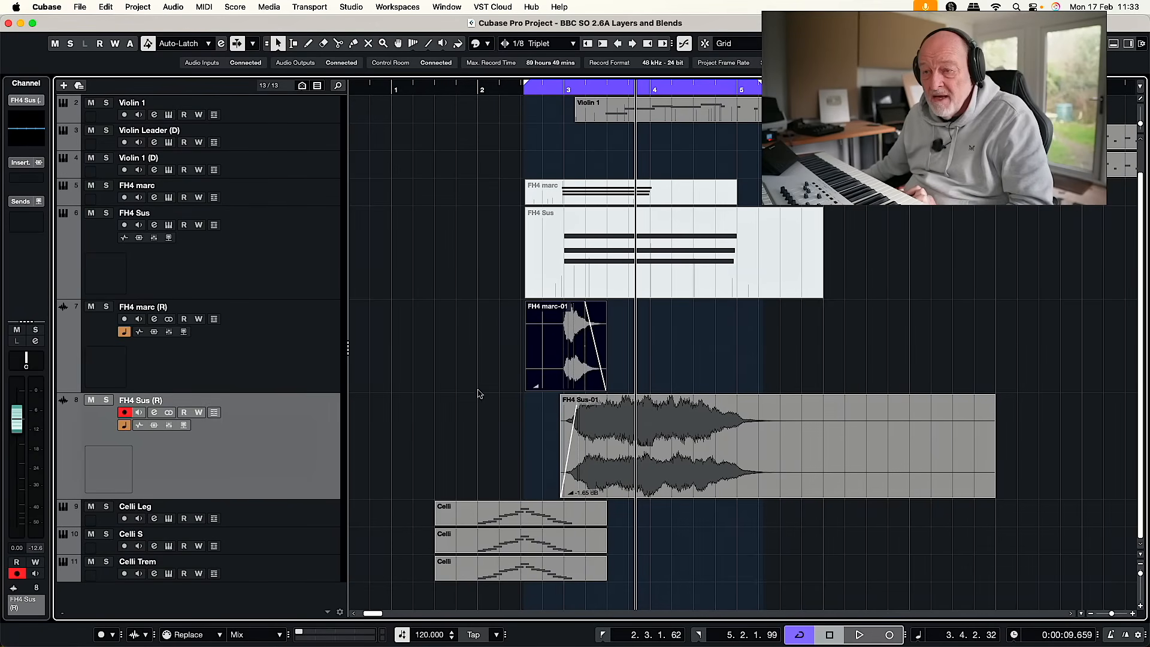
- Solo the Celli Leg track, set the loop range to its part and locate the cursor to the part's start
scroll(504, 433, "left", 1)
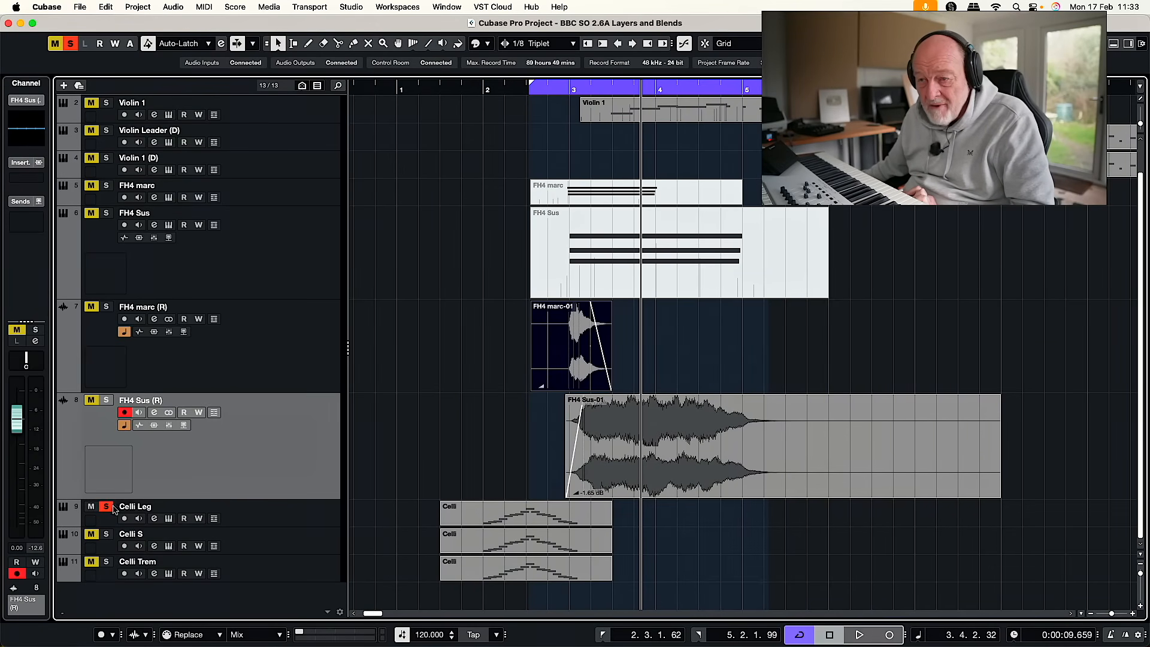
left_click(552, 520)
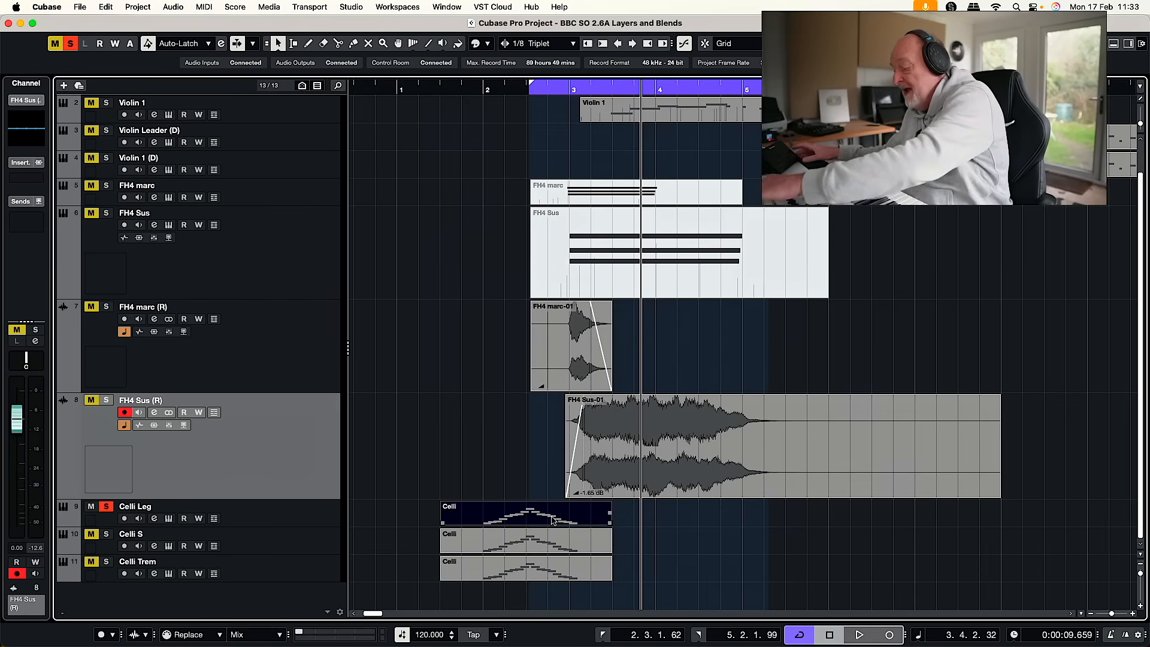
key("p")
key("l")
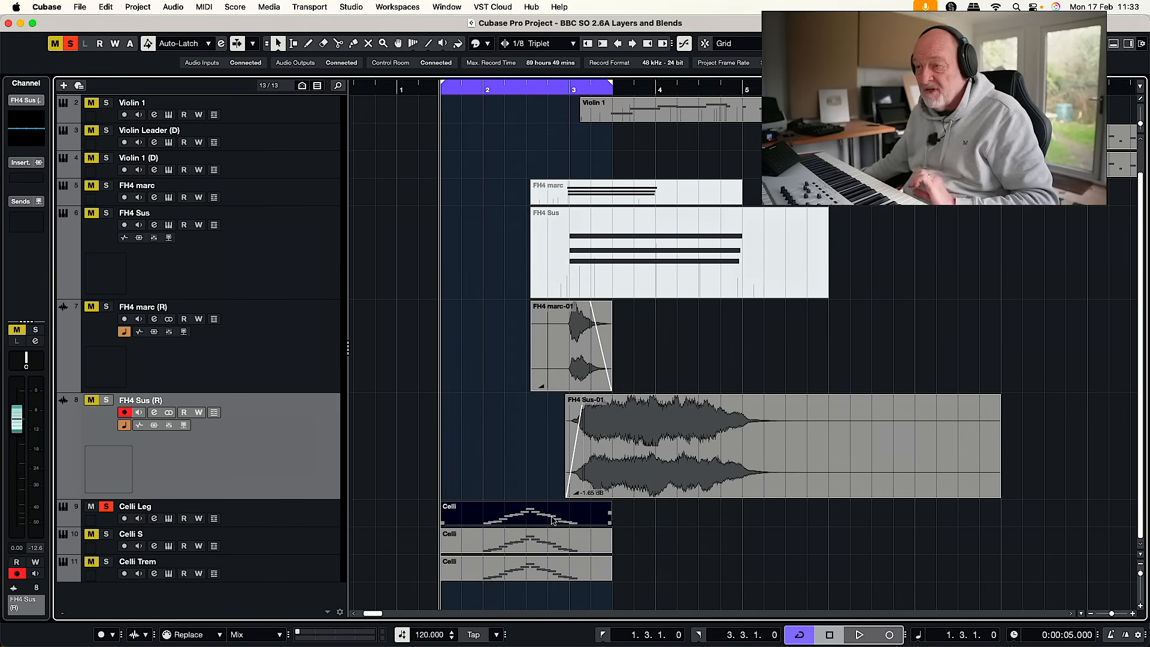
- Reduce the height of the rendered horn tracks and enlarge the Celli Leg track
scroll(580, 504, "left", 2)
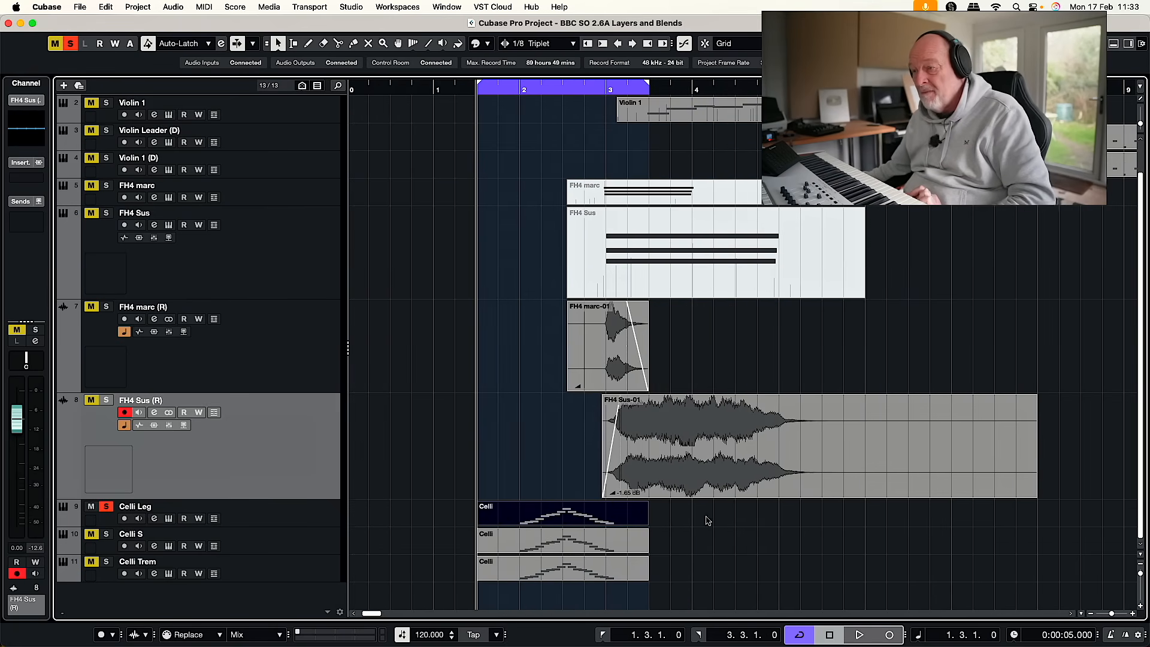
left_click_drag(310, 498, 318, 354)
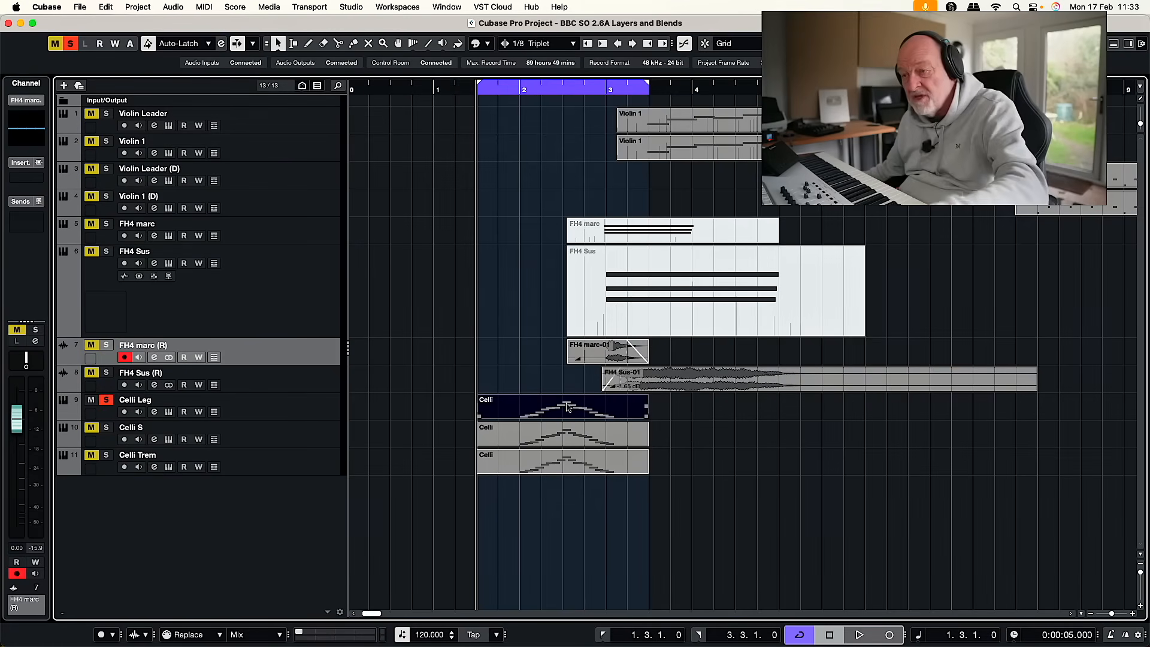
left_click_drag(303, 418, 298, 453)
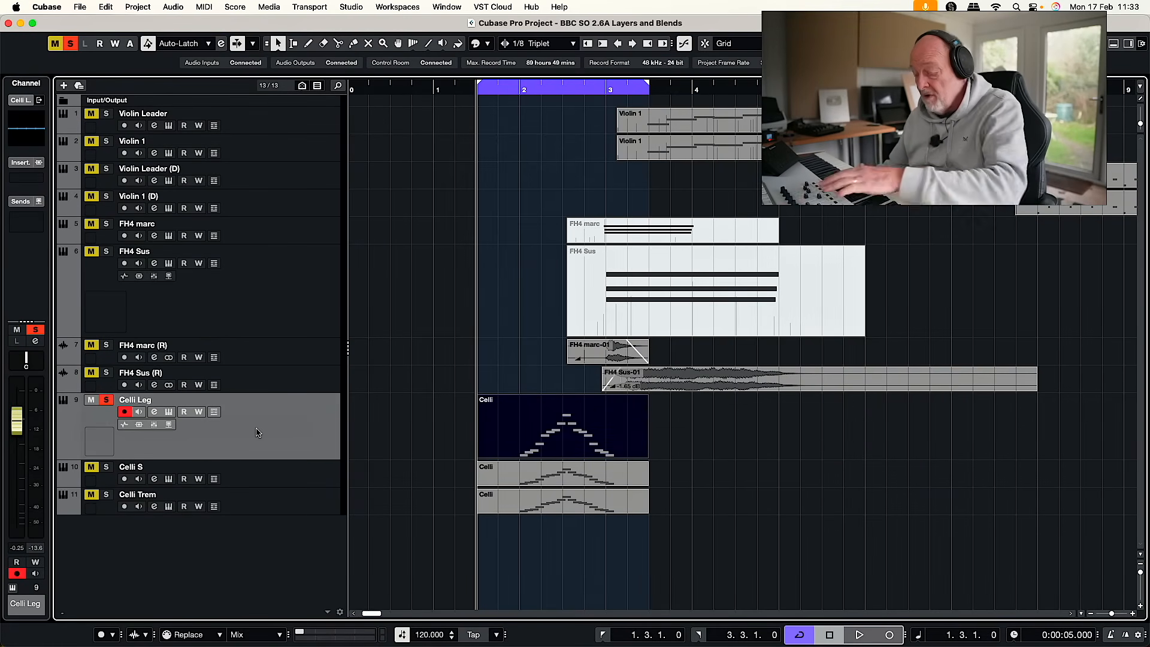
- Play the Celli Leg part alone and again with the Celli S track soloed as well, raising the Celli S level slightly
key("space")
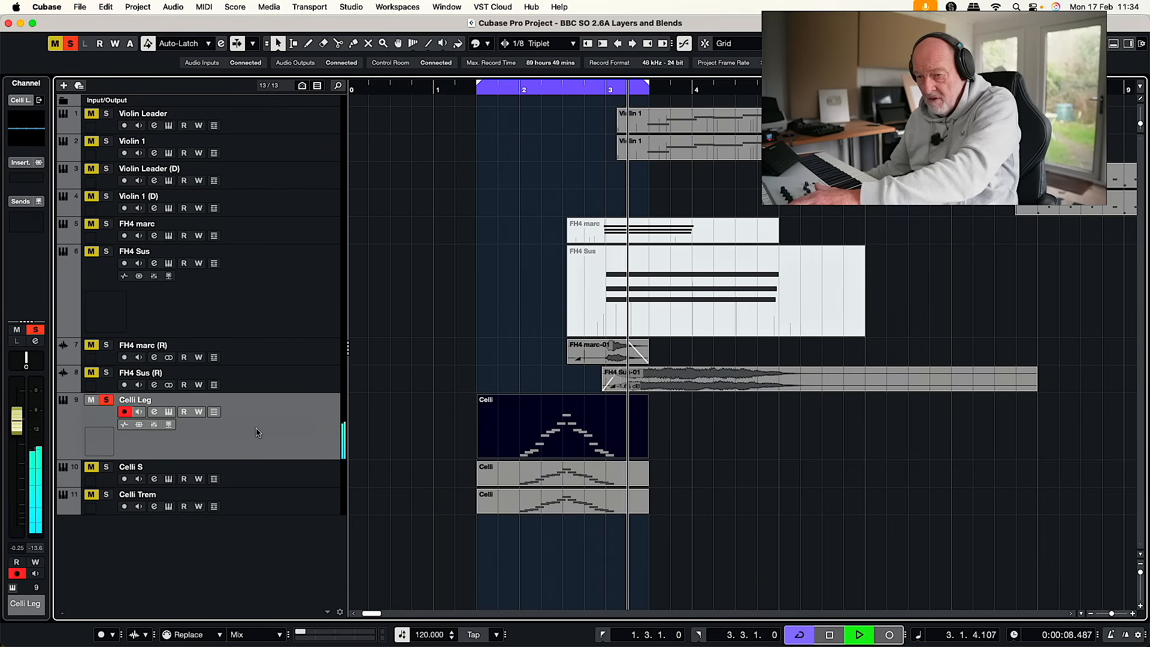
key("space")
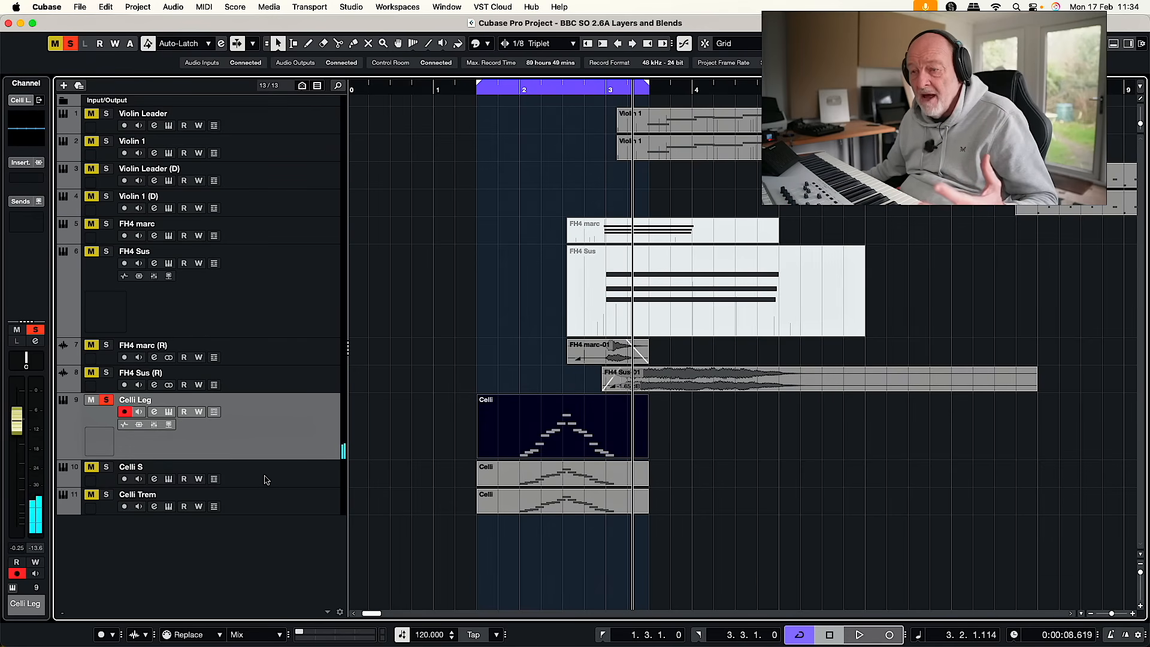
left_click(296, 477)
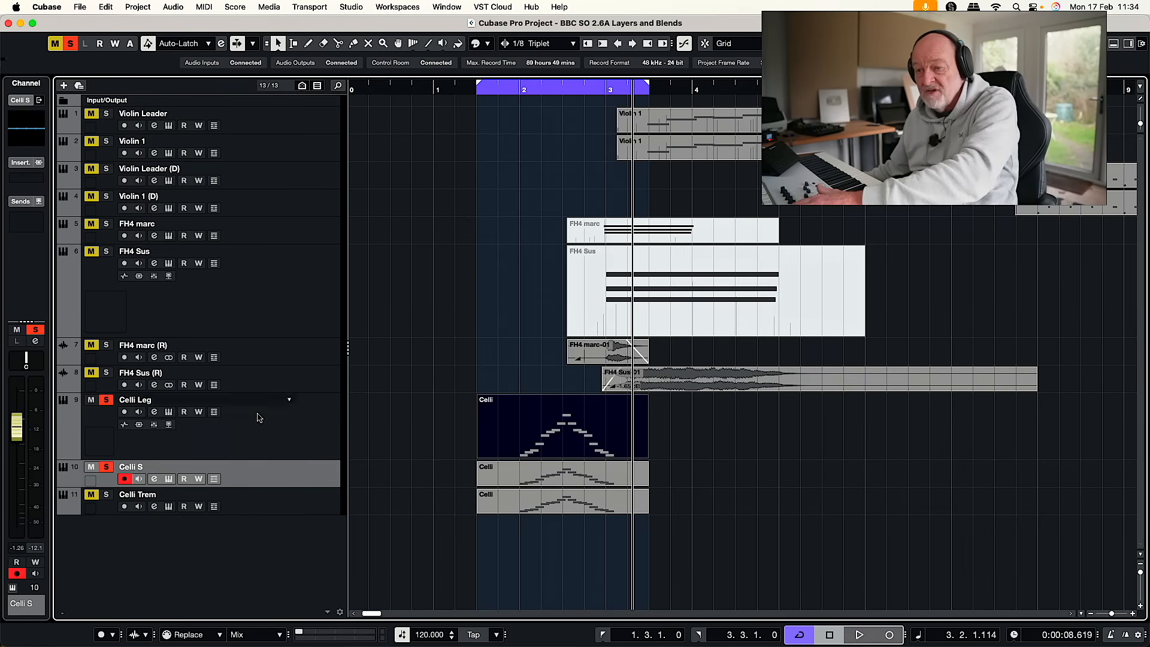
key("space")
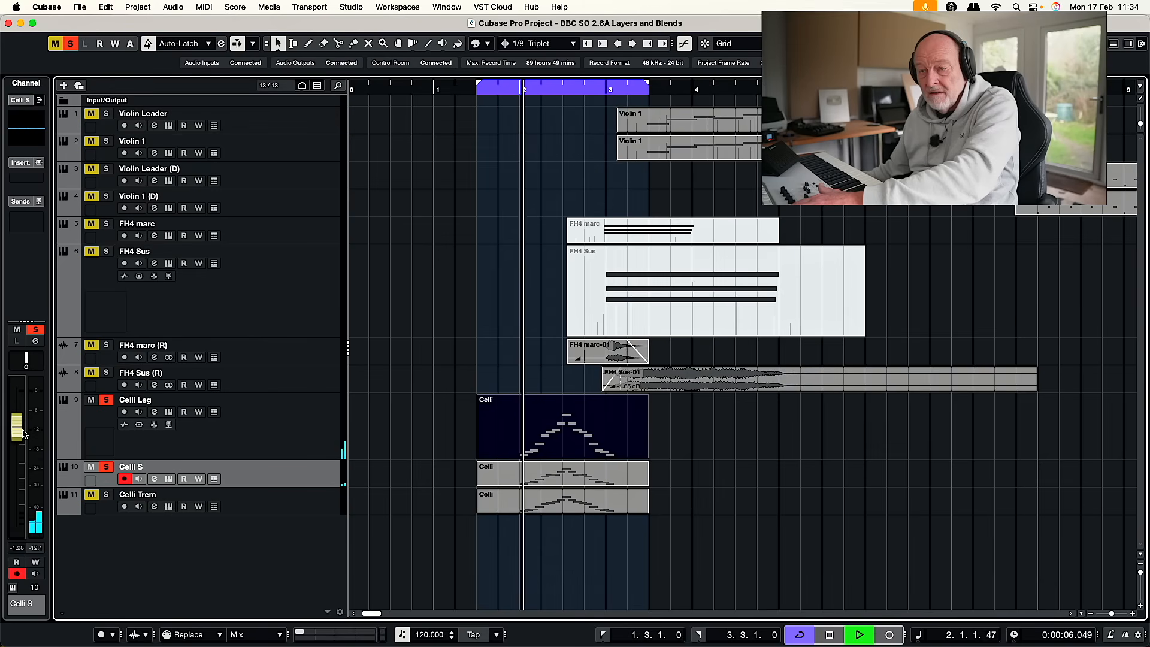
left_click_drag(20, 428, 17, 423)
key("space")
- Compare the cello blend by fading Celli Leg to silence during playback, and bring its level back to -4.19 dB
left_click(286, 429)
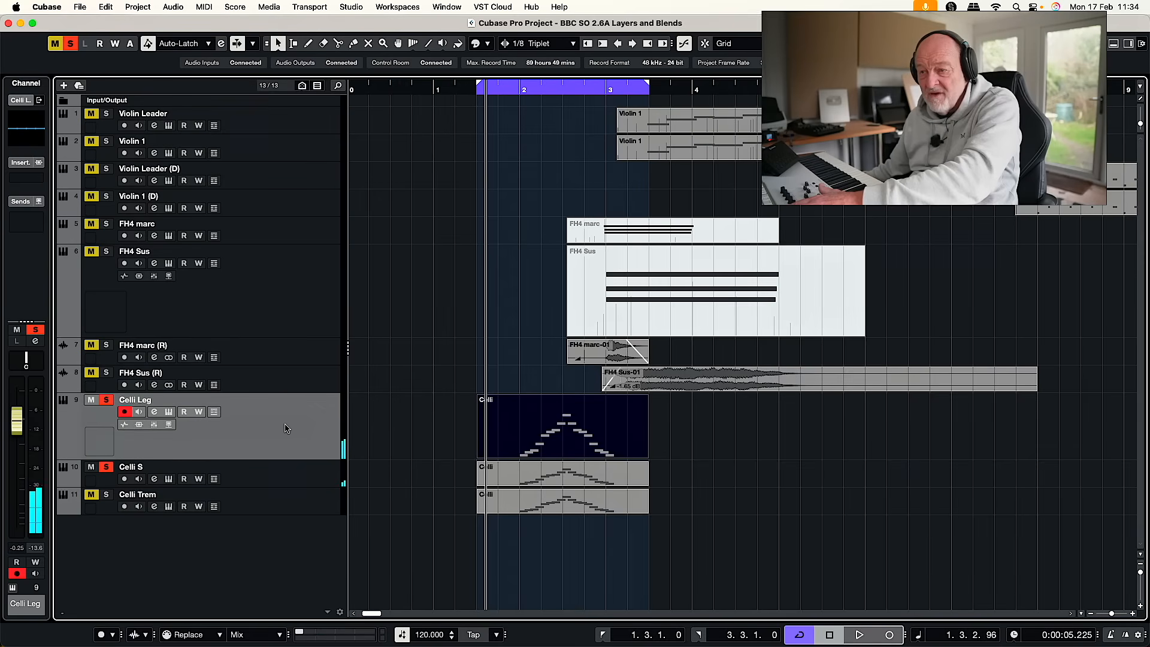
left_click(14, 427)
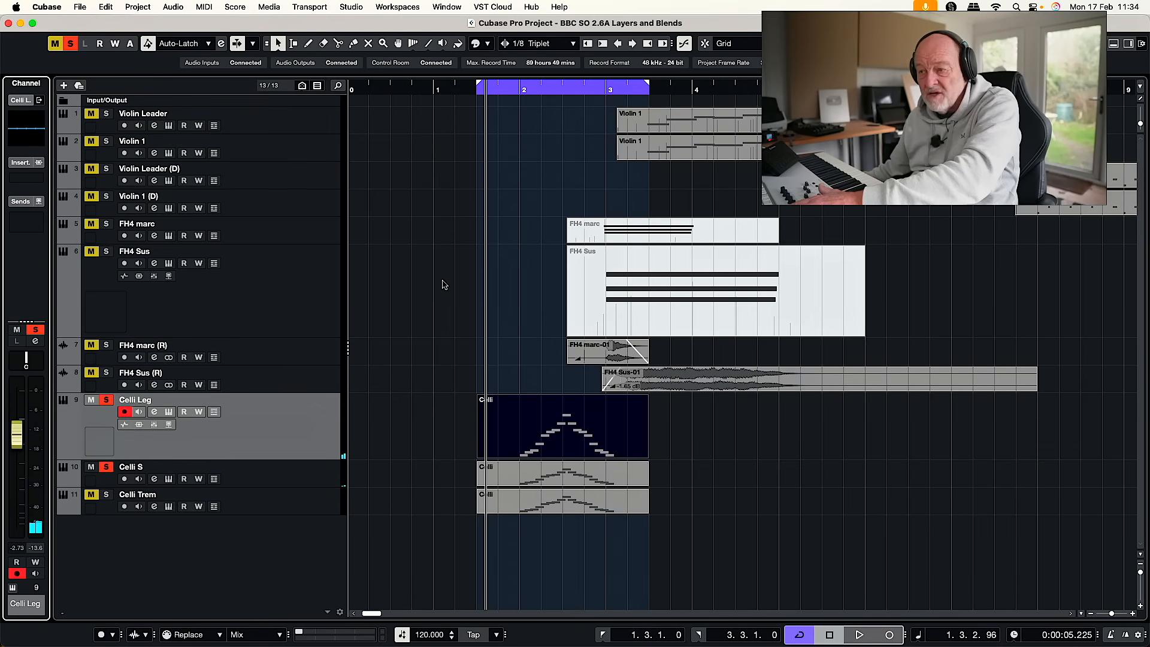
key("space")
left_click_drag(17, 434, 20, 604)
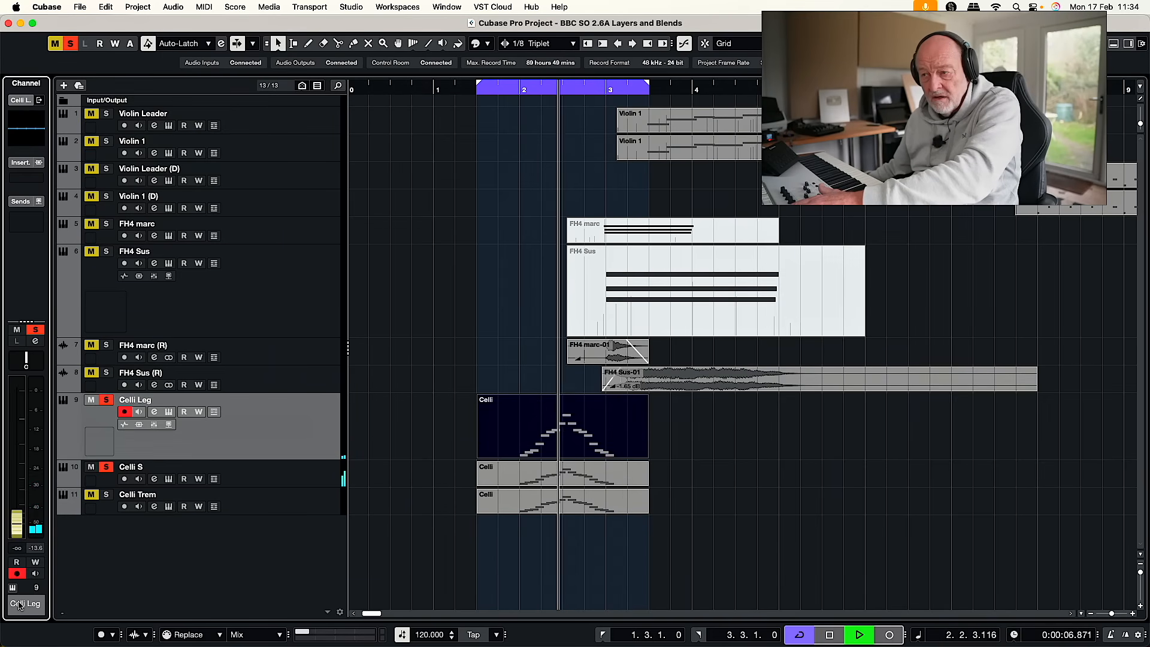
left_click_drag(19, 604, 21, 442)
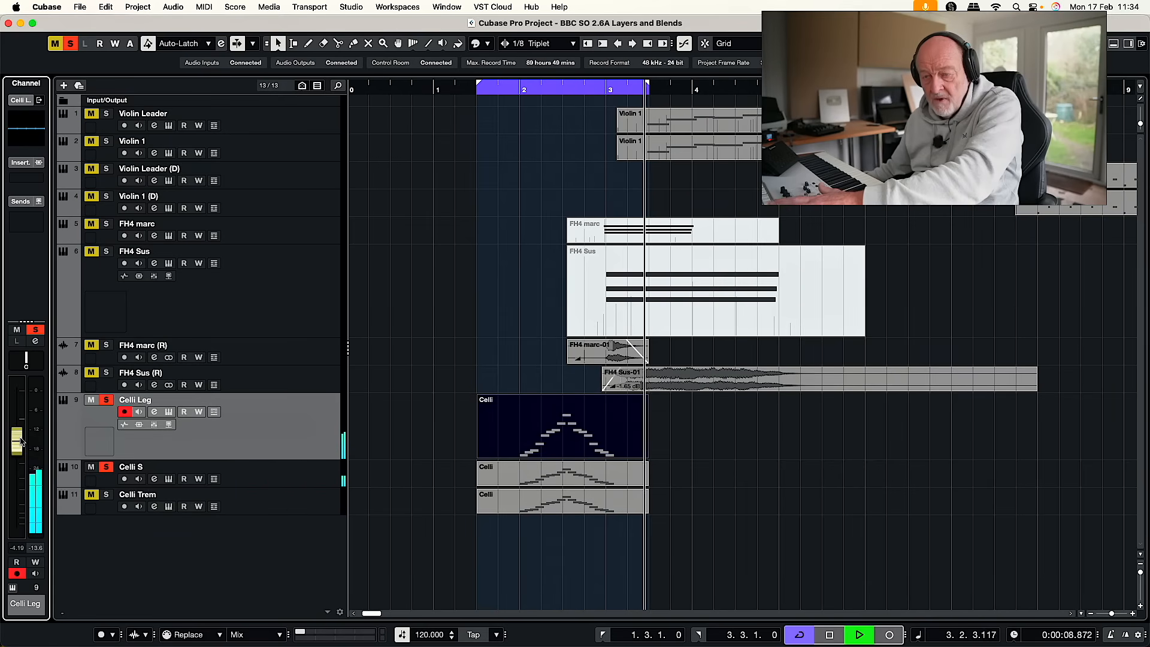
key("space")
- Solo Celli Trem and Celli S in place of Celli Leg, and set the Celli Trem level to -7.84 dB while listening
left_click(108, 399)
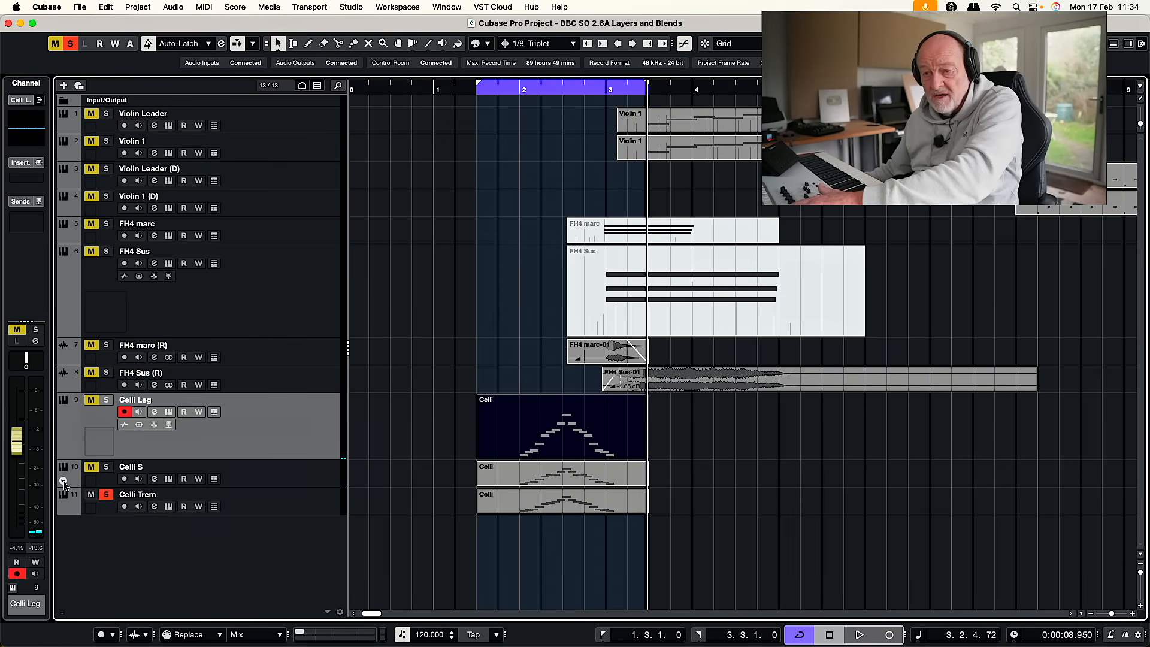
left_click(151, 493)
mouse_move(22, 452)
left_mouse_down()
mouse_move(20, 433)
mouse_move(21, 463)
left_mouse_up()
key("space")
left_click(106, 467)
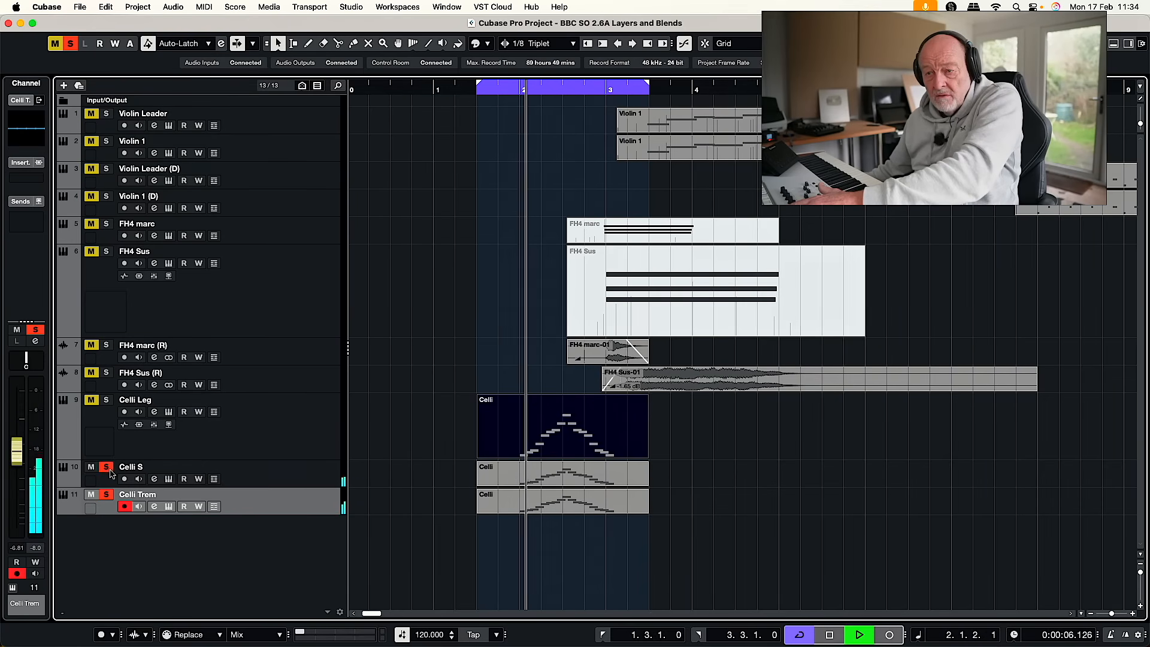
left_click_drag(20, 452, 20, 456)
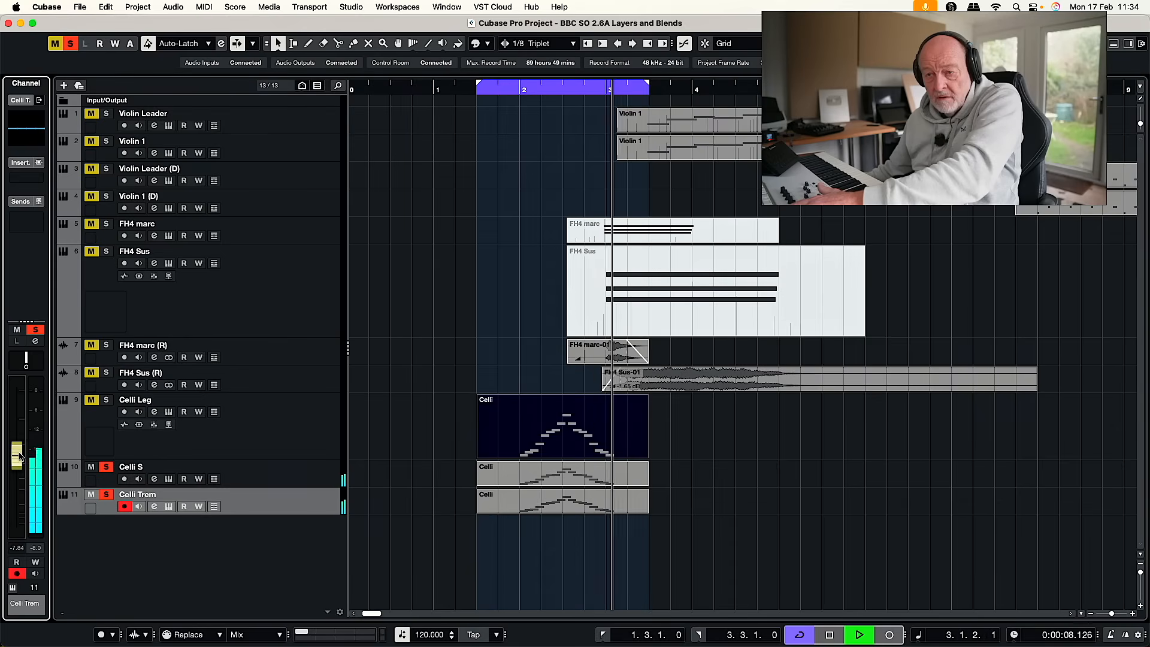
- Set the Celli S level to -0.96 dB against the tremolo layer and stop playback
left_click(231, 470)
left_click_drag(16, 426, 16, 429)
key("space")
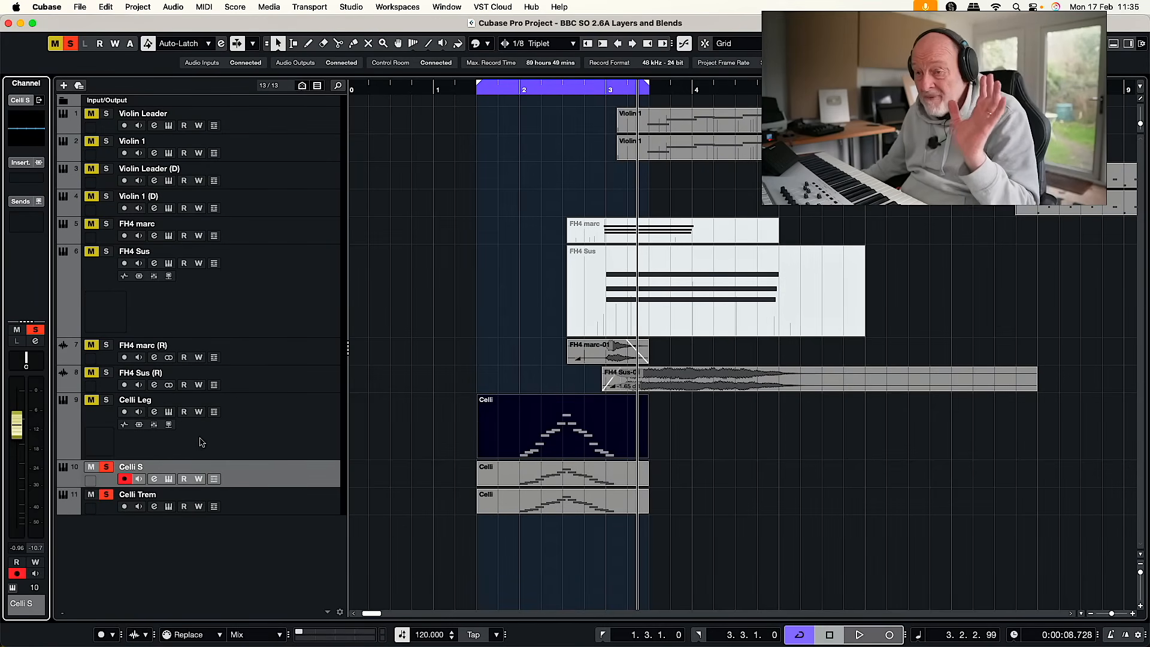
- Clear the cello solos, set the loop range to the two Violin 1 clips and play the soloed Violin 1 track
left_click(105, 467)
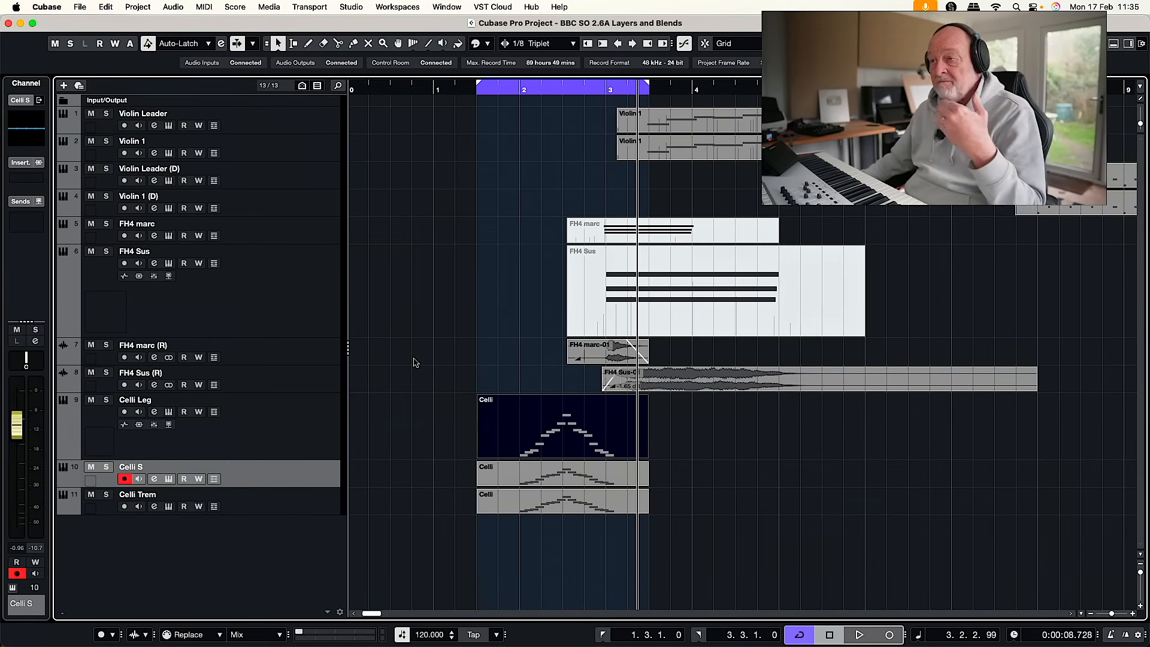
scroll(414, 362, "right", 1)
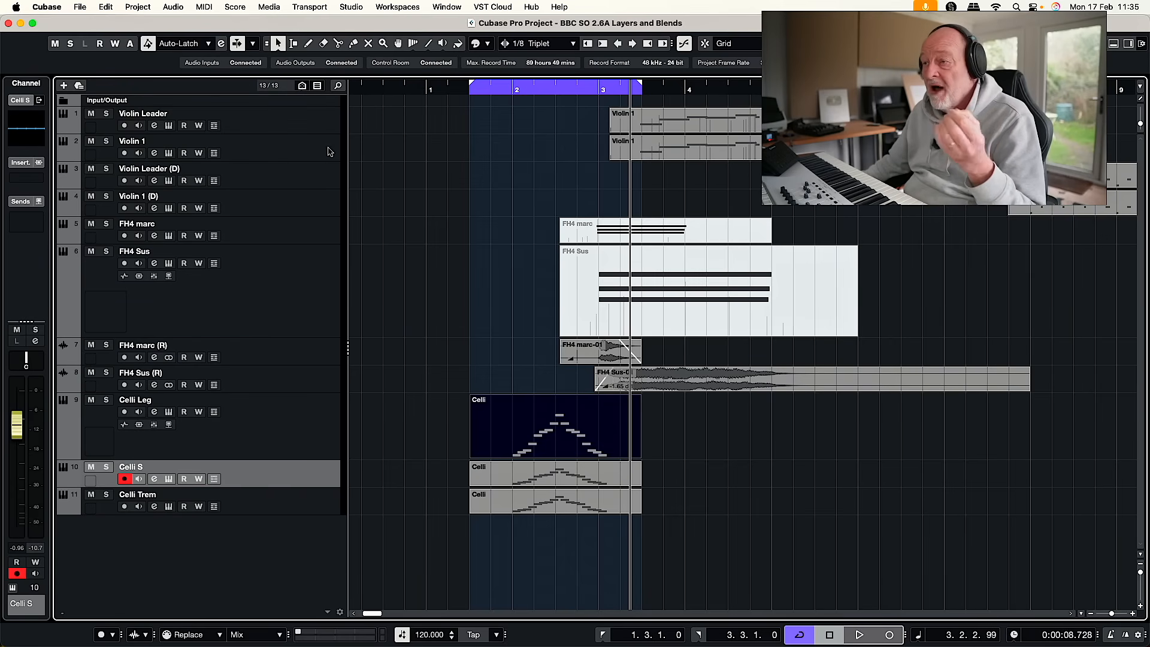
left_click_drag(772, 102, 696, 158)
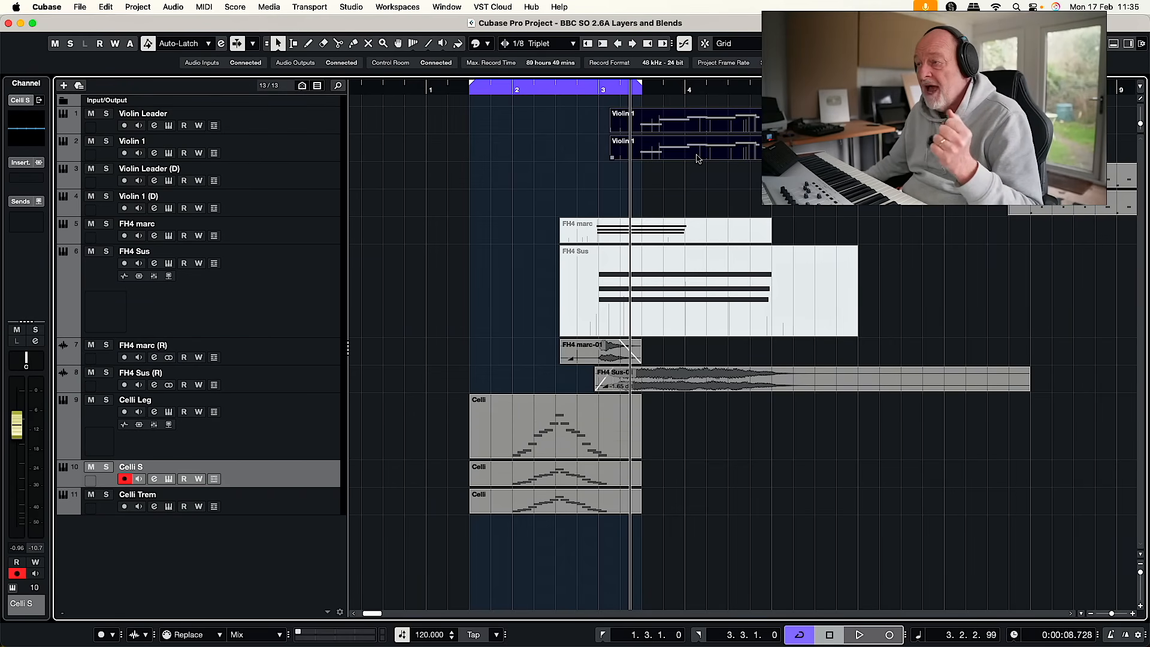
key("p")
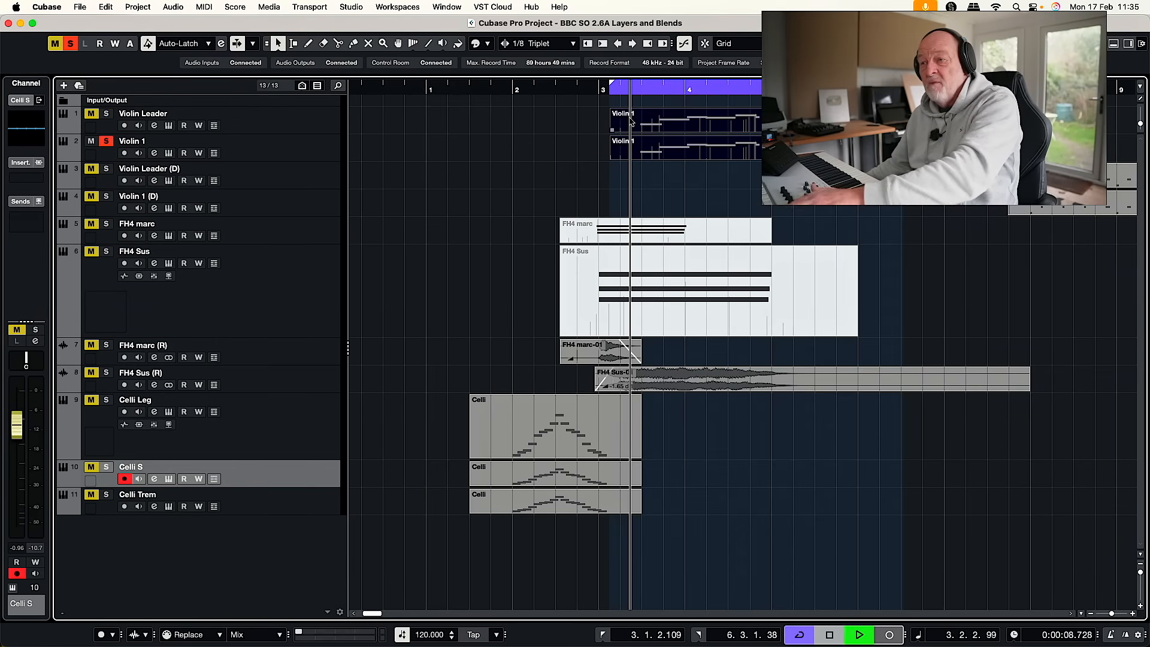
key("space")
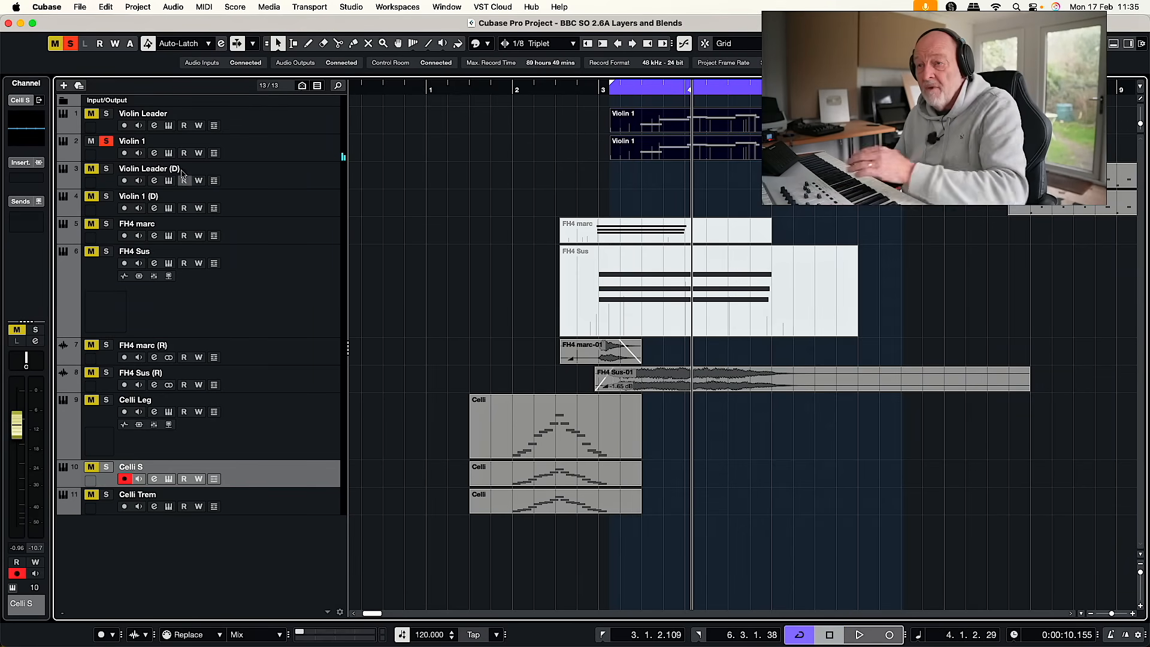
- Inspect the BBC Symphony Orchestra instrument on the Violin 1 track, close it and replay the Violin 1 part
left_click(170, 154)
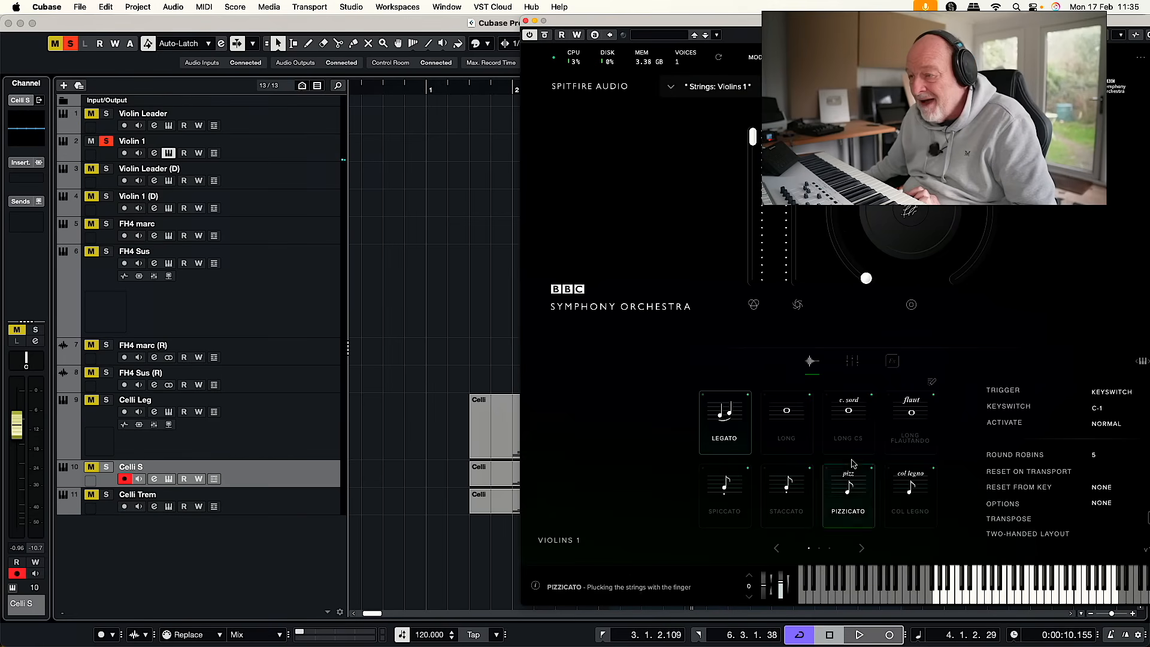
left_click(525, 22)
left_click(601, 88)
key("space")
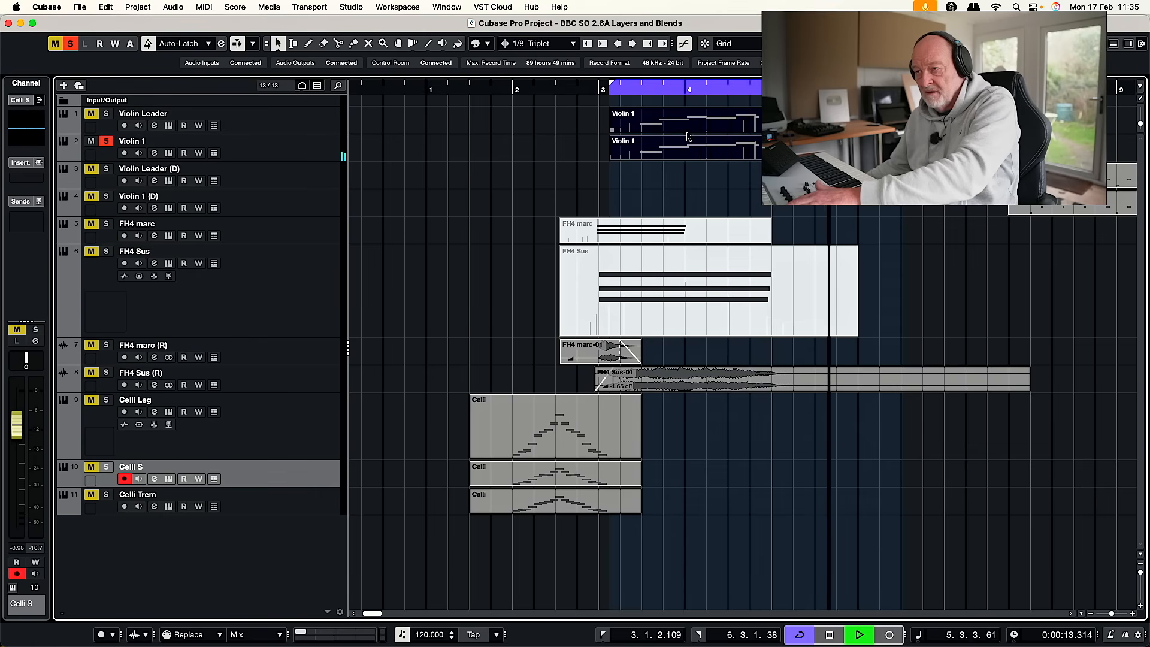
key("space")
- Shorten the F4 note in the Violin 1 part to a length of 0.0.3.35 so it ends before the next note
double_click(741, 148)
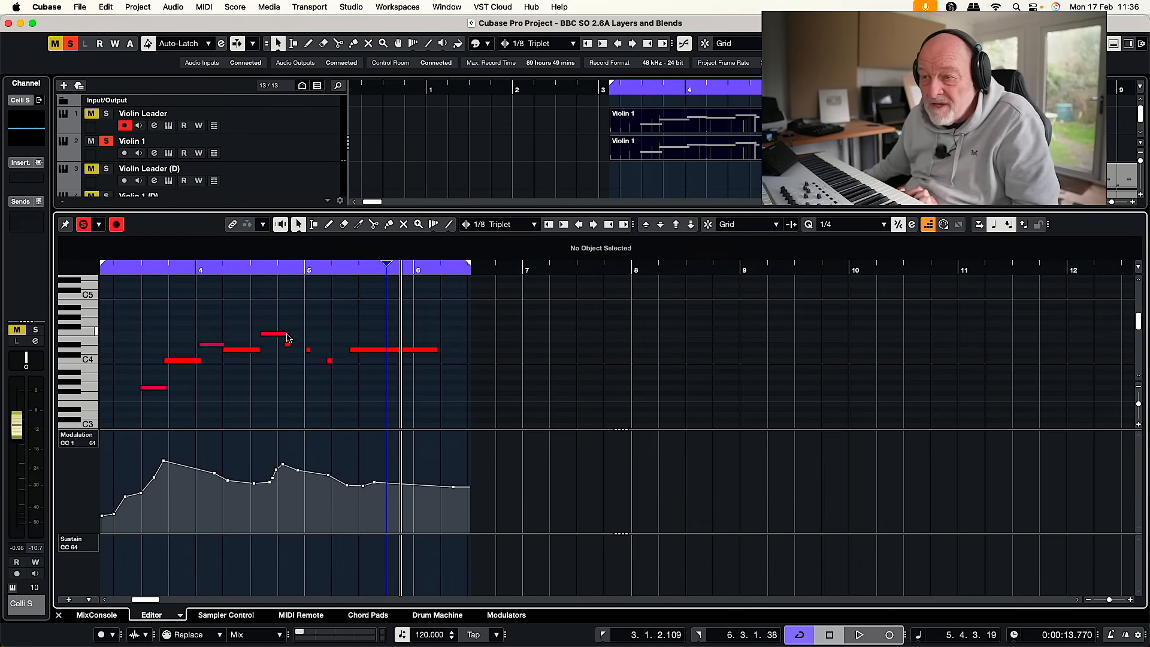
left_click_drag(285, 336, 277, 335)
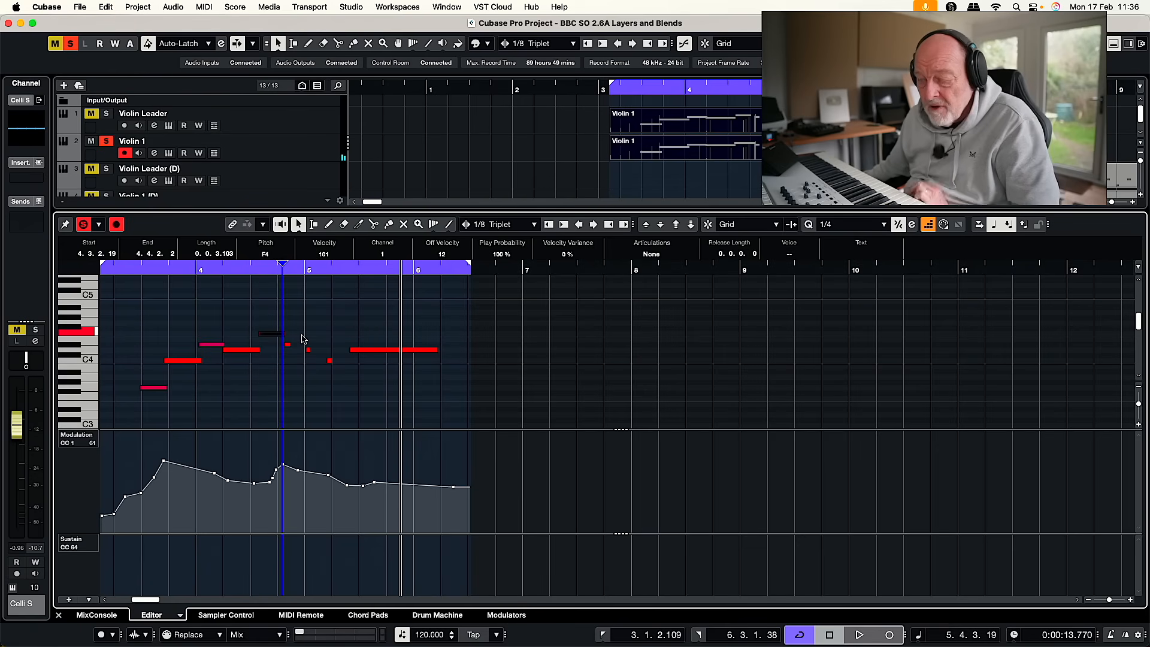
key("h")
key("h")
key("h")
key("h")
key("h")
key("h")
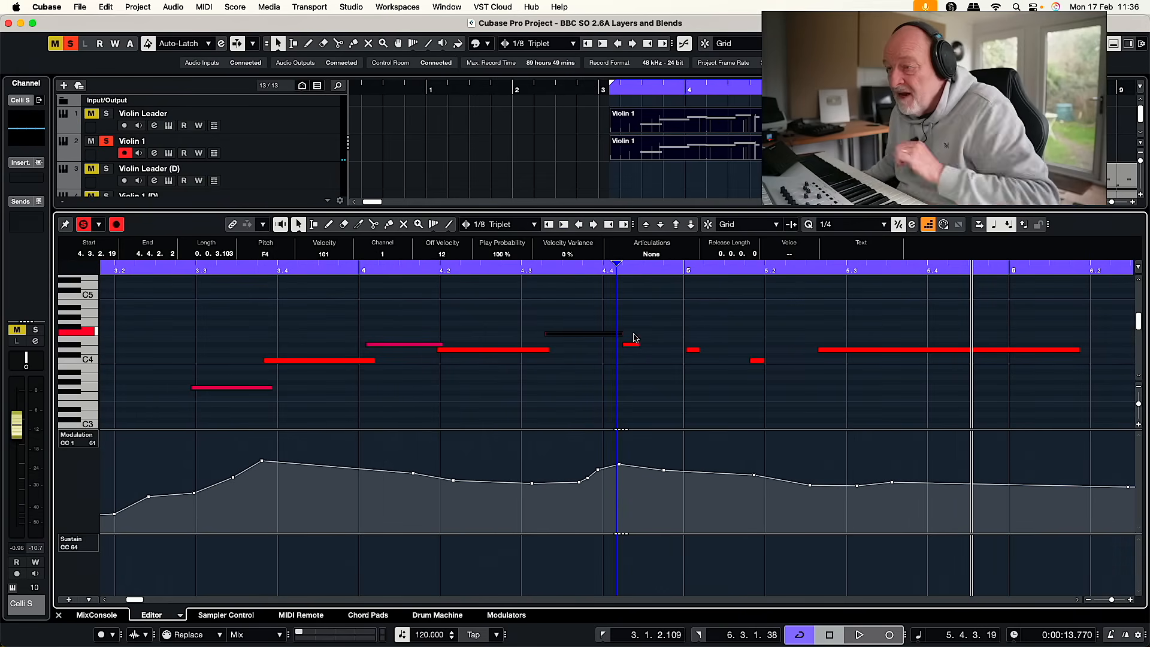
left_click_drag(620, 338, 611, 337)
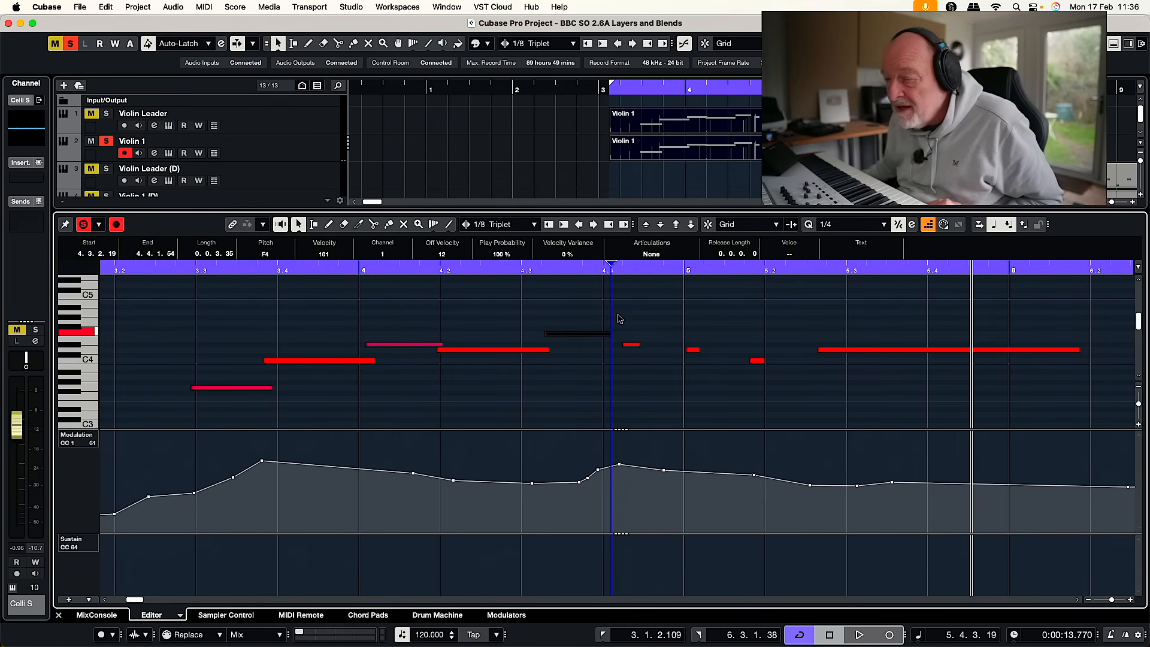
left_click(1114, 43)
- Play the edited Violin 1 part from the start of the loop range
left_click(620, 100)
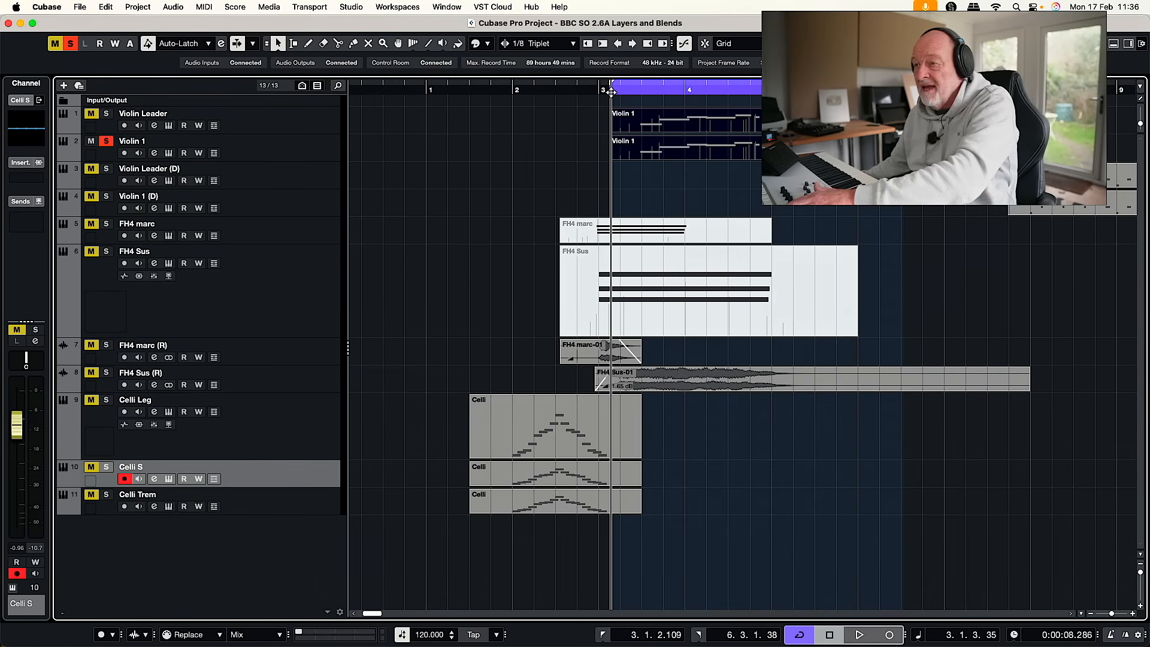
key("space")
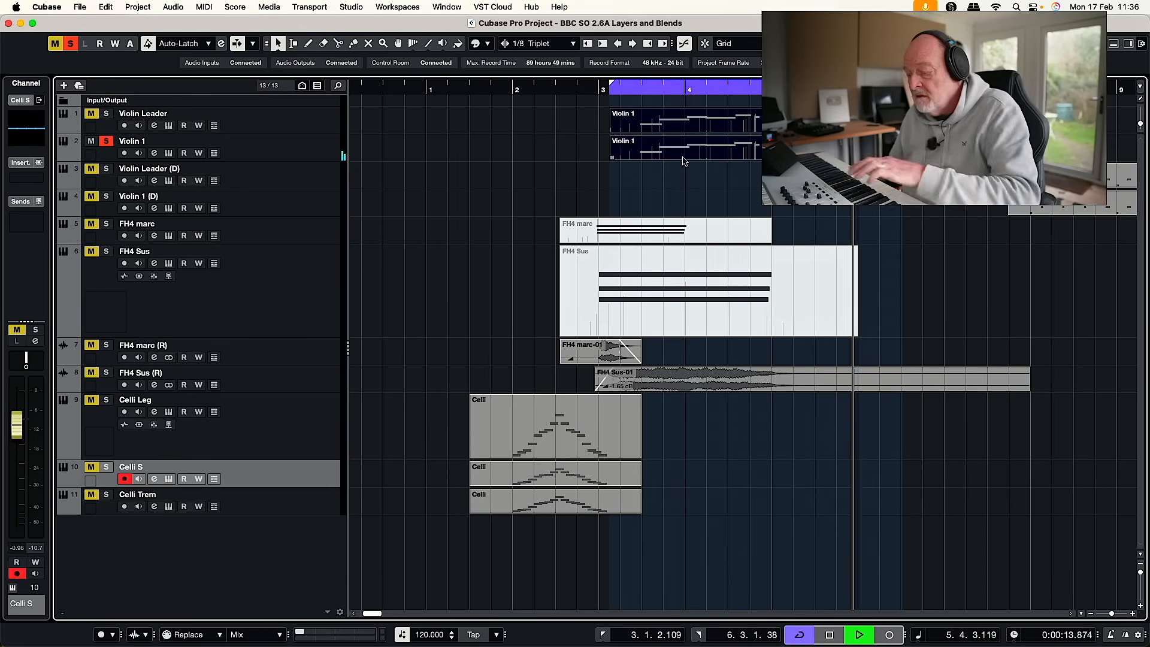
key("space")
- Replace the clip on the Violin Leader track with a copy of the edited Violin 1 clip
left_click(681, 120)
key("Delete")
left_click(626, 154)
left_click_drag(626, 154, 627, 132)
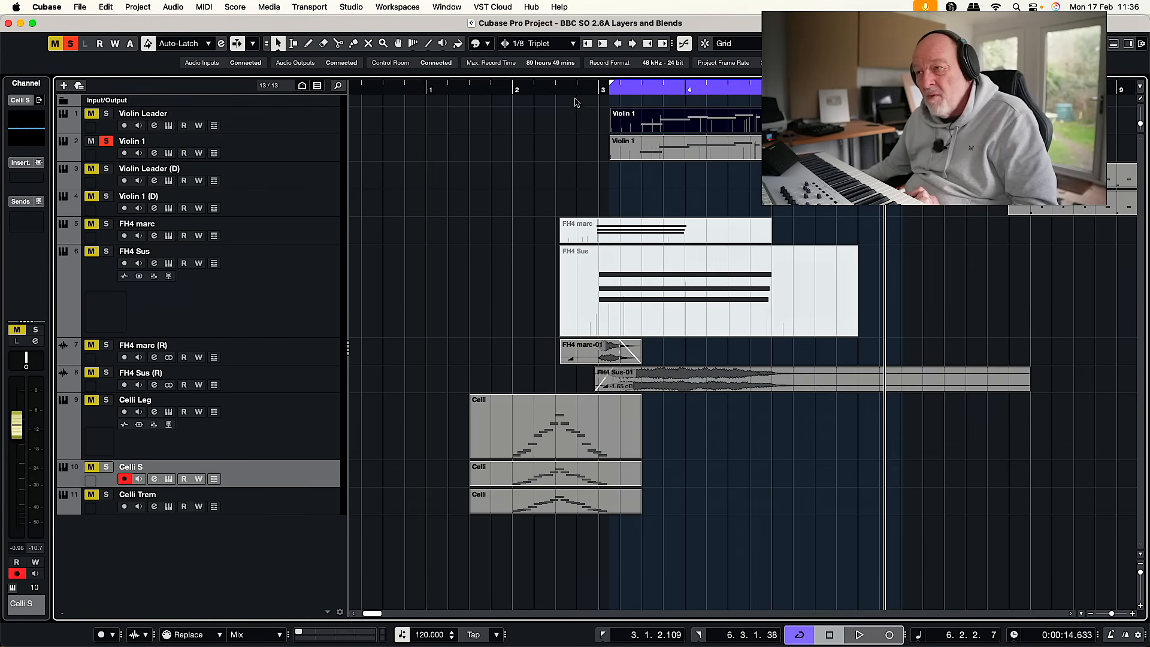
- Play the looped violin phrase from its start, stop it and replay it from near the start of the loop
left_click(610, 90)
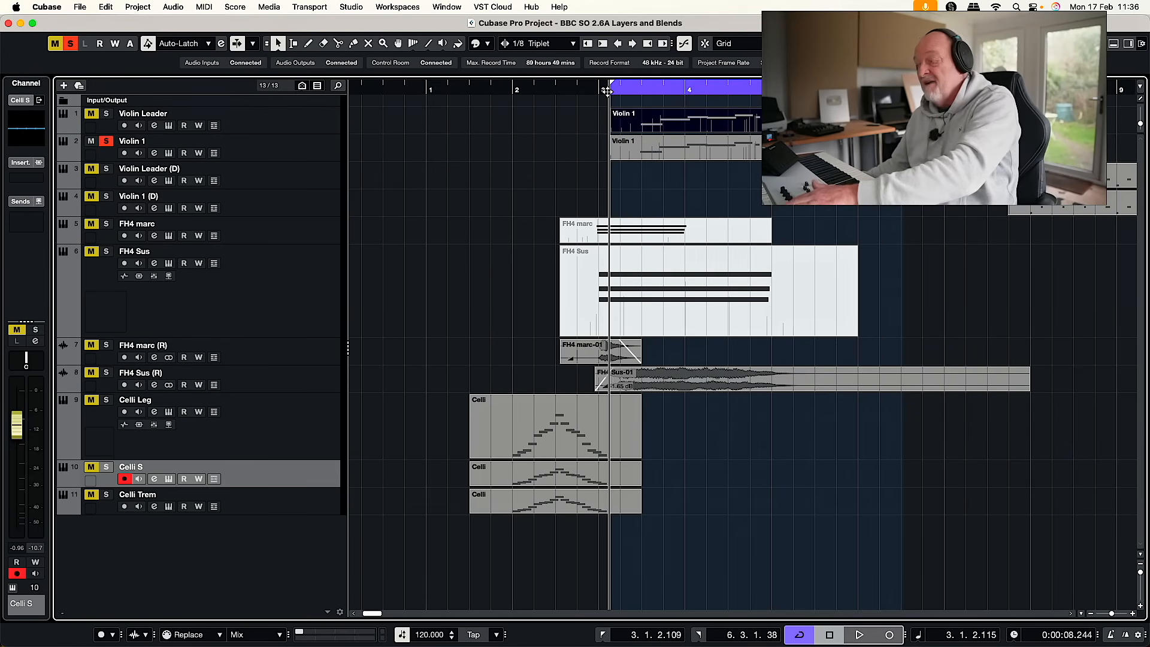
scroll(649, 117, "right", 6)
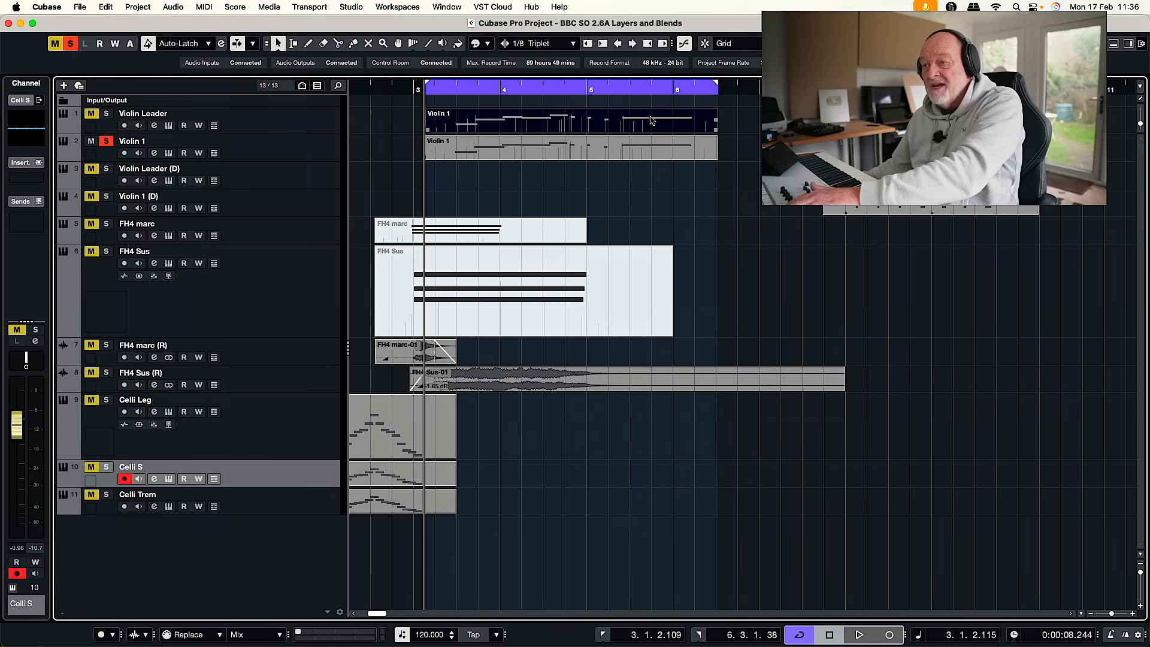
scroll(652, 120, "left", 4)
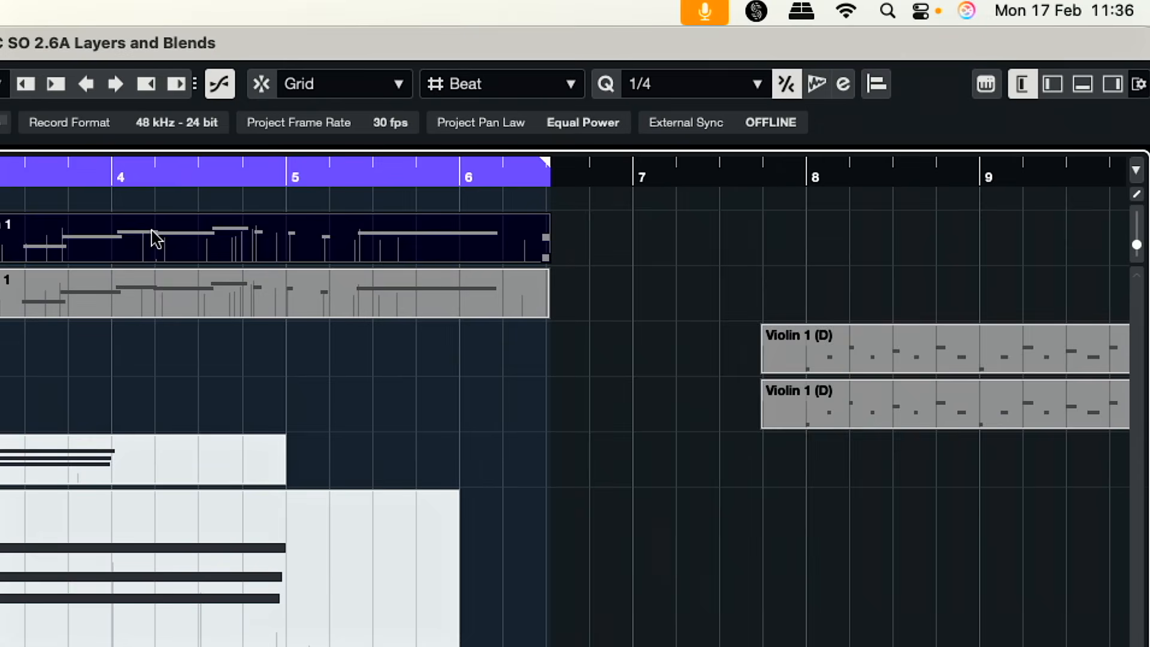
scroll(652, 119, "left", 5)
scroll(652, 119, "right", 1)
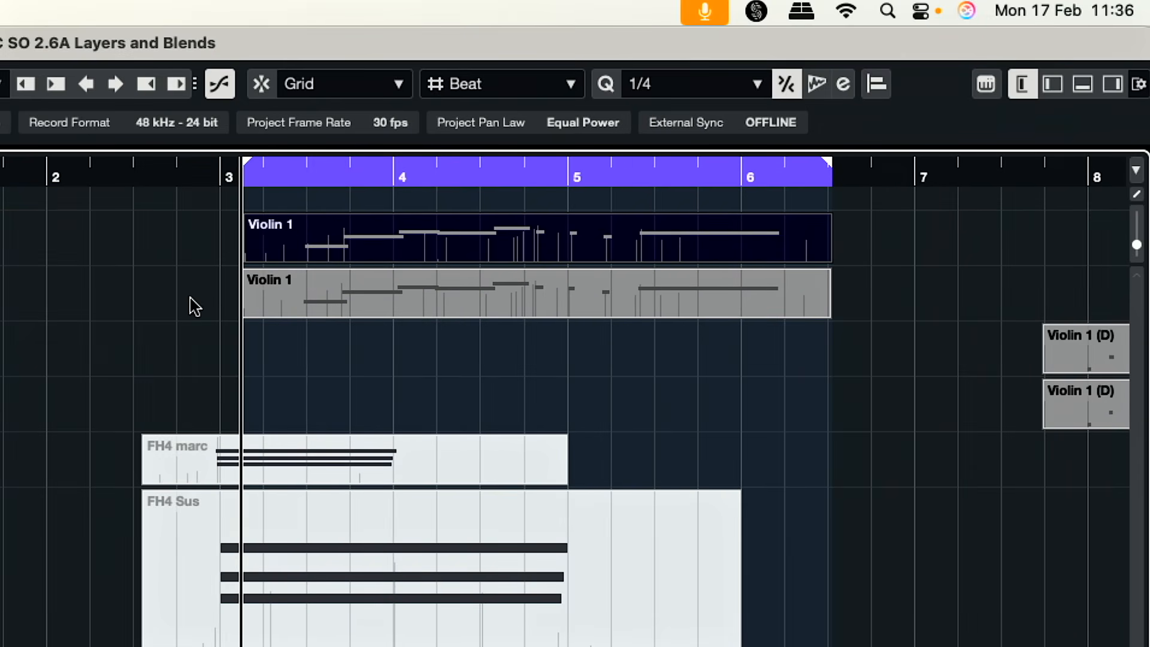
key("space")
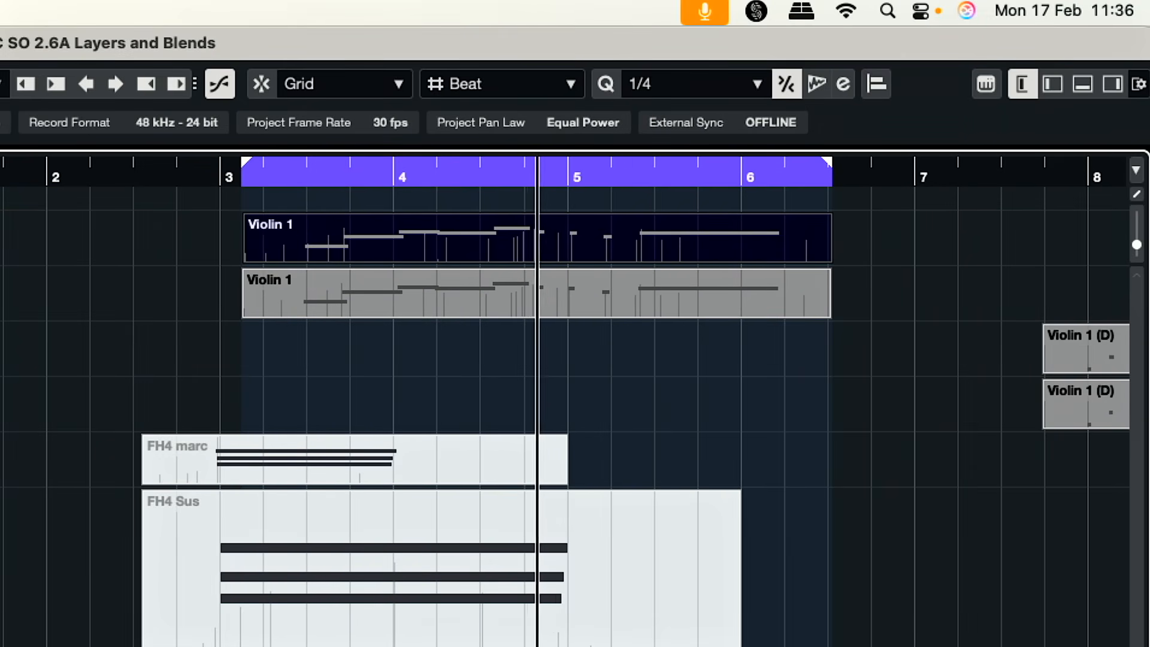
key("space")
left_click(249, 174)
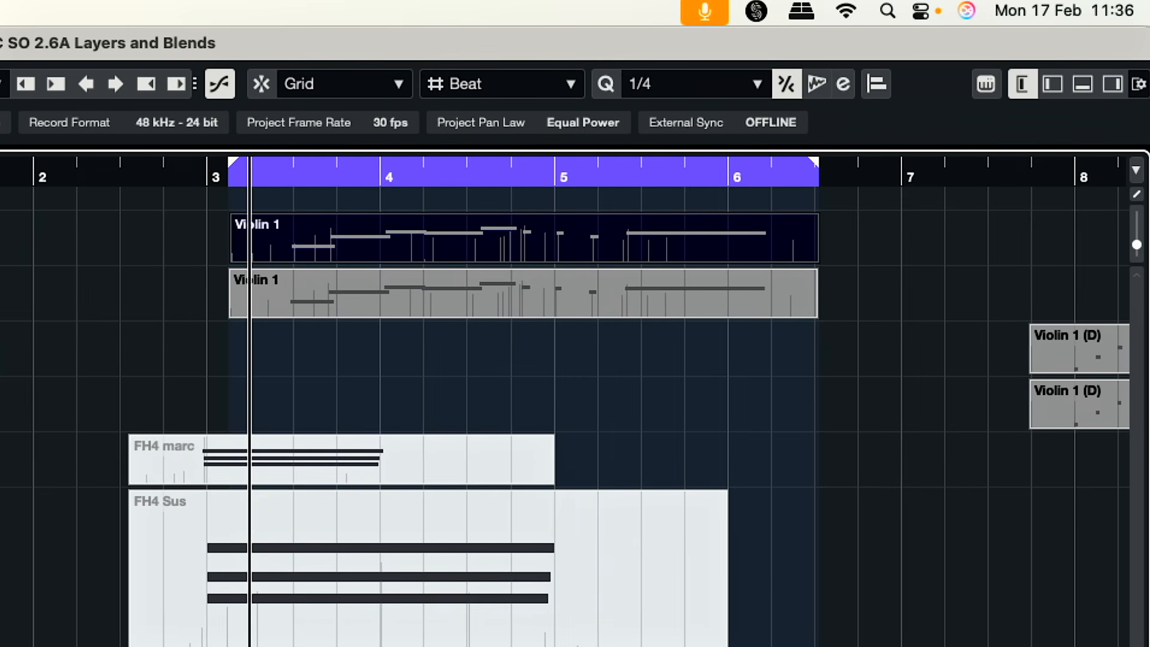
key("space")
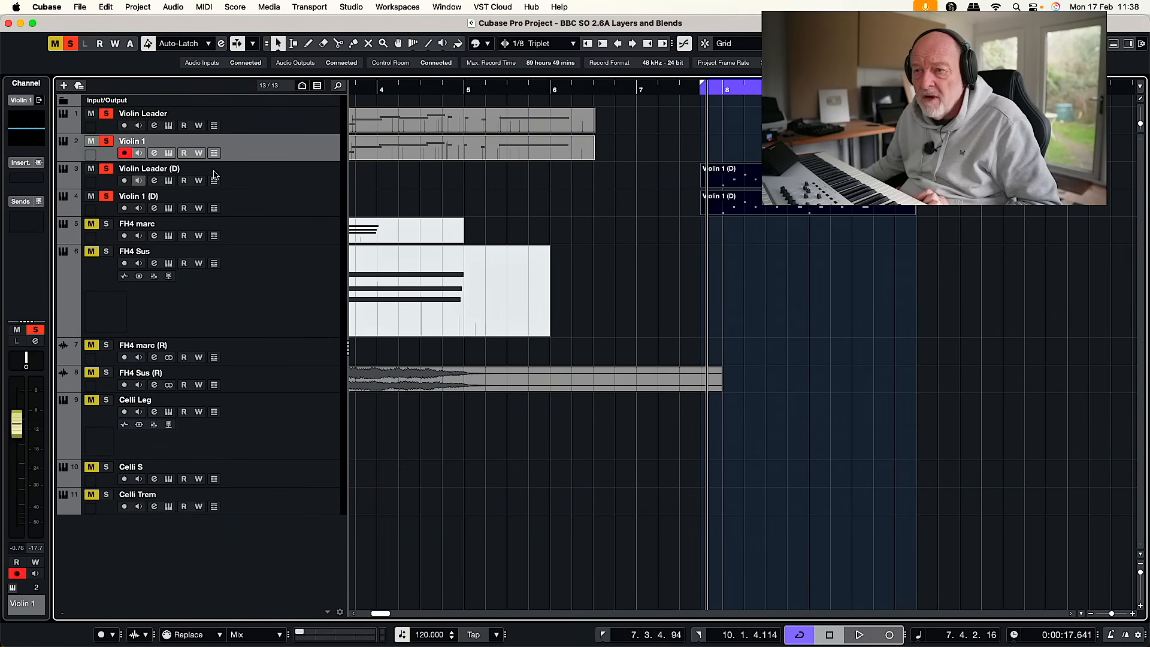
- Fade Violin Leader (D) to silence to compare it with Violin 1 (D) during playback, and set its level to 1.65 dB
left_click(331, 177)
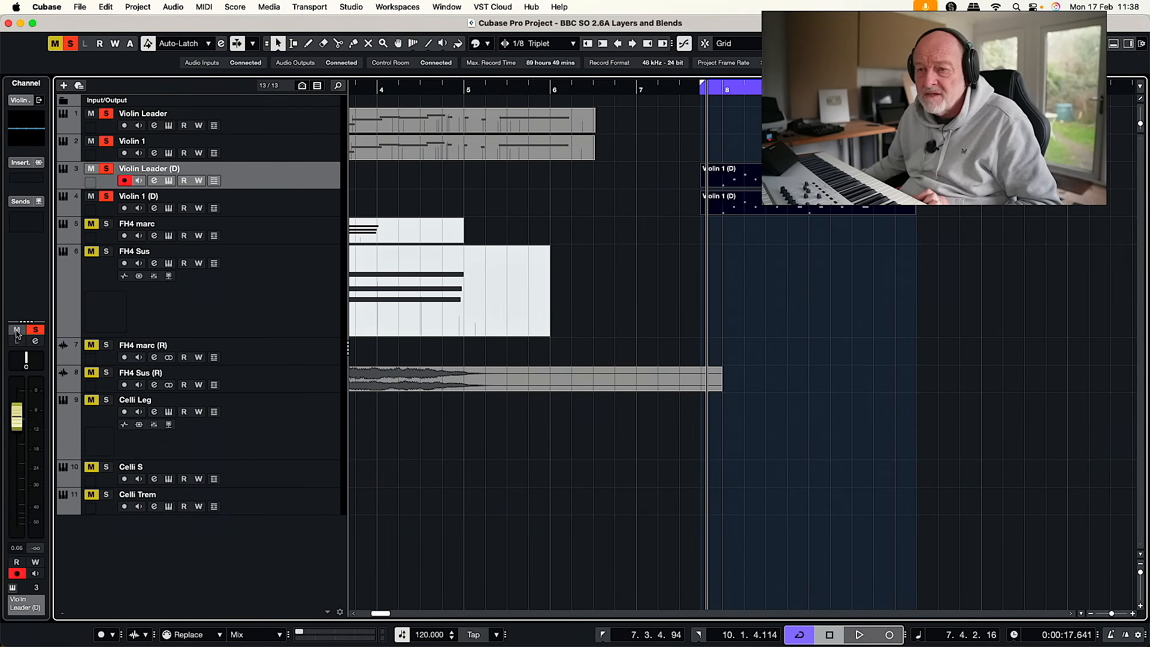
left_click_drag(18, 419, 60, 622)
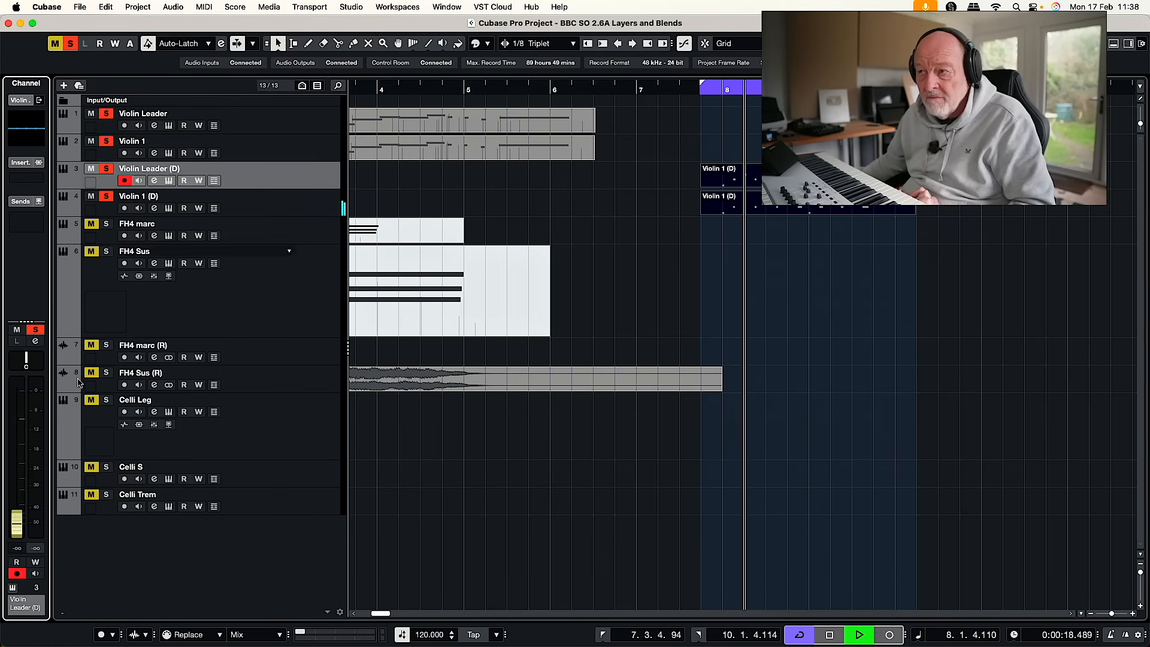
left_click(293, 196)
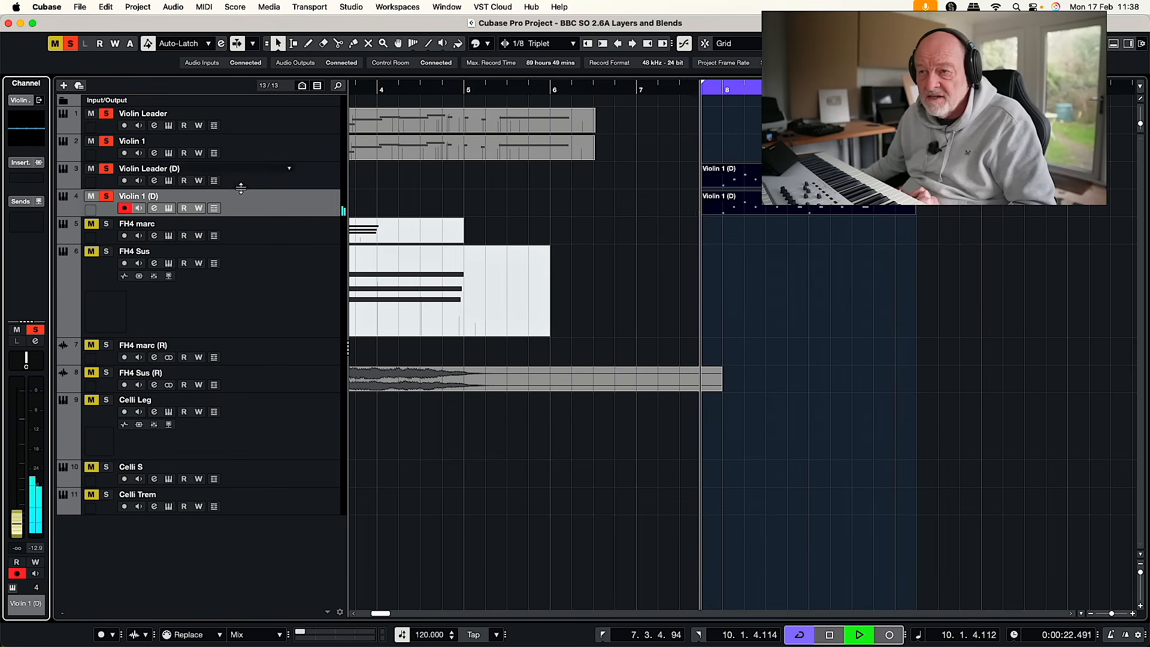
left_click(303, 174)
left_click_drag(18, 522, 25, 416)
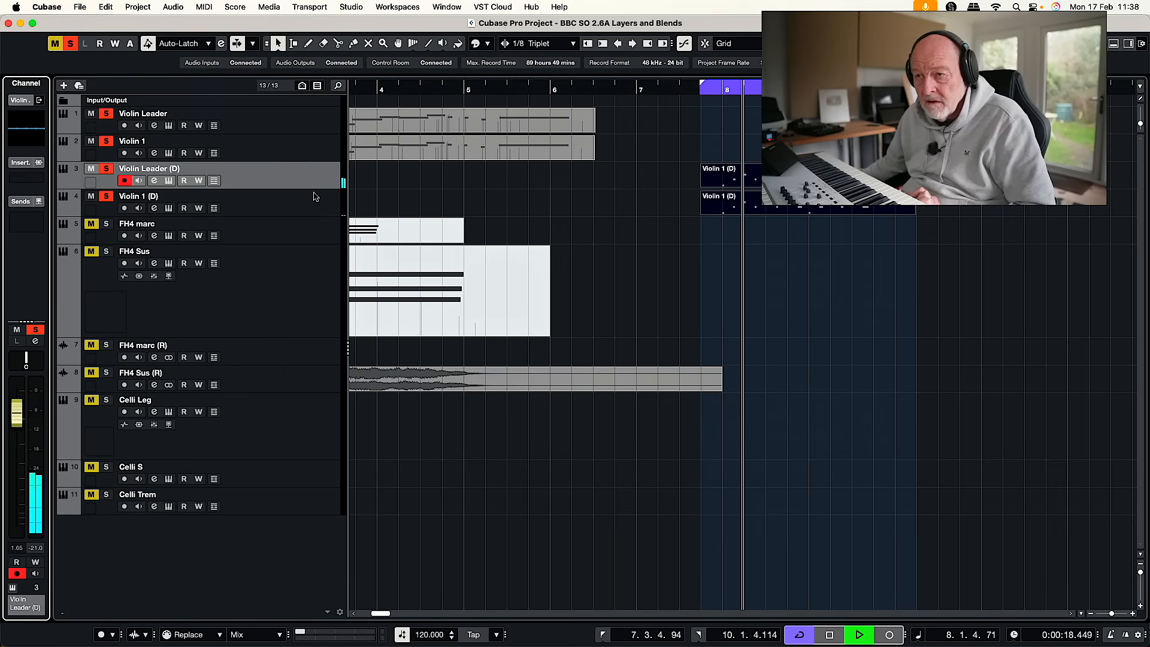
- Blend Violin 1 (D) in under the leader at -9.95 dB and stop playback
left_click(303, 207)
left_click_drag(10, 520, 22, 465)
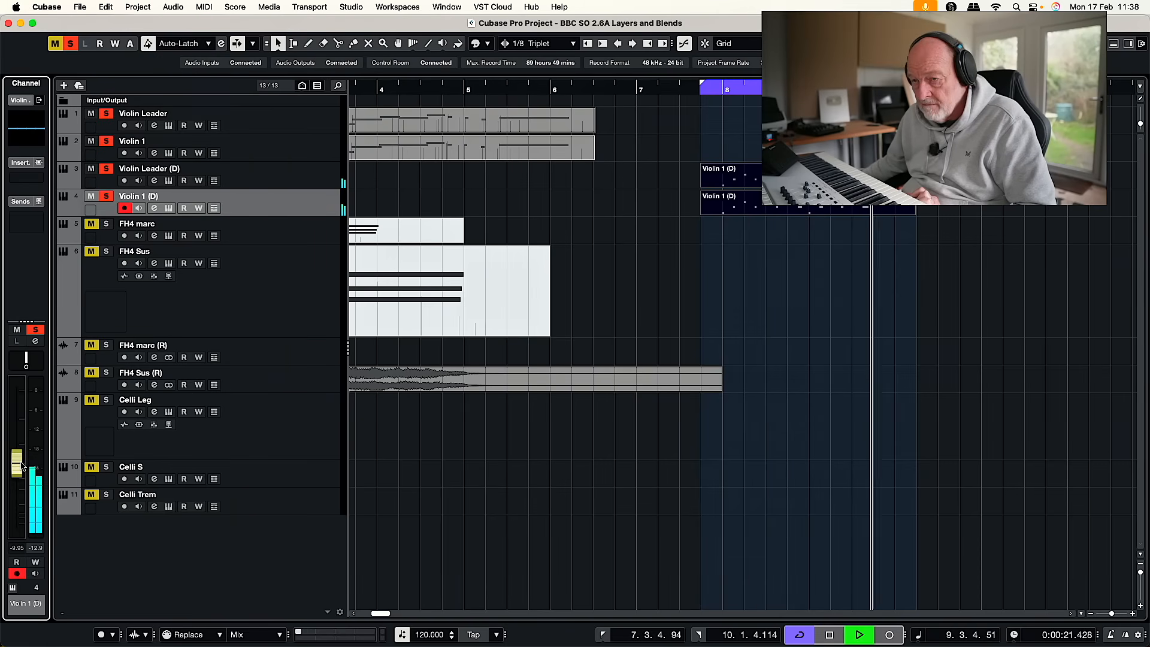
key("space")
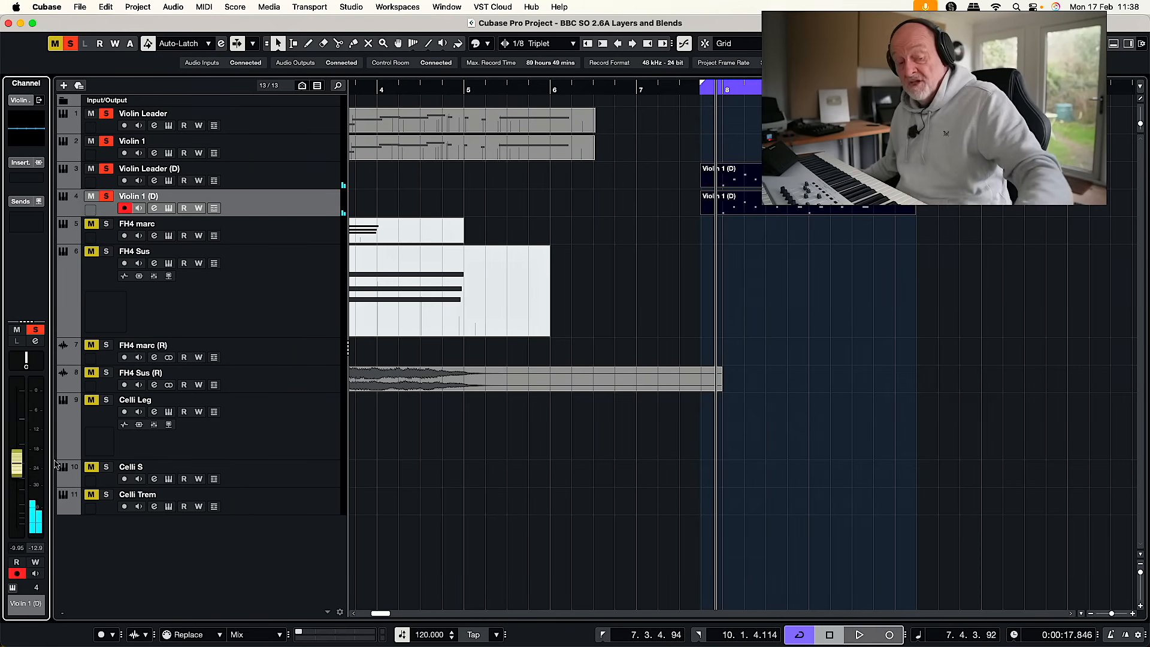